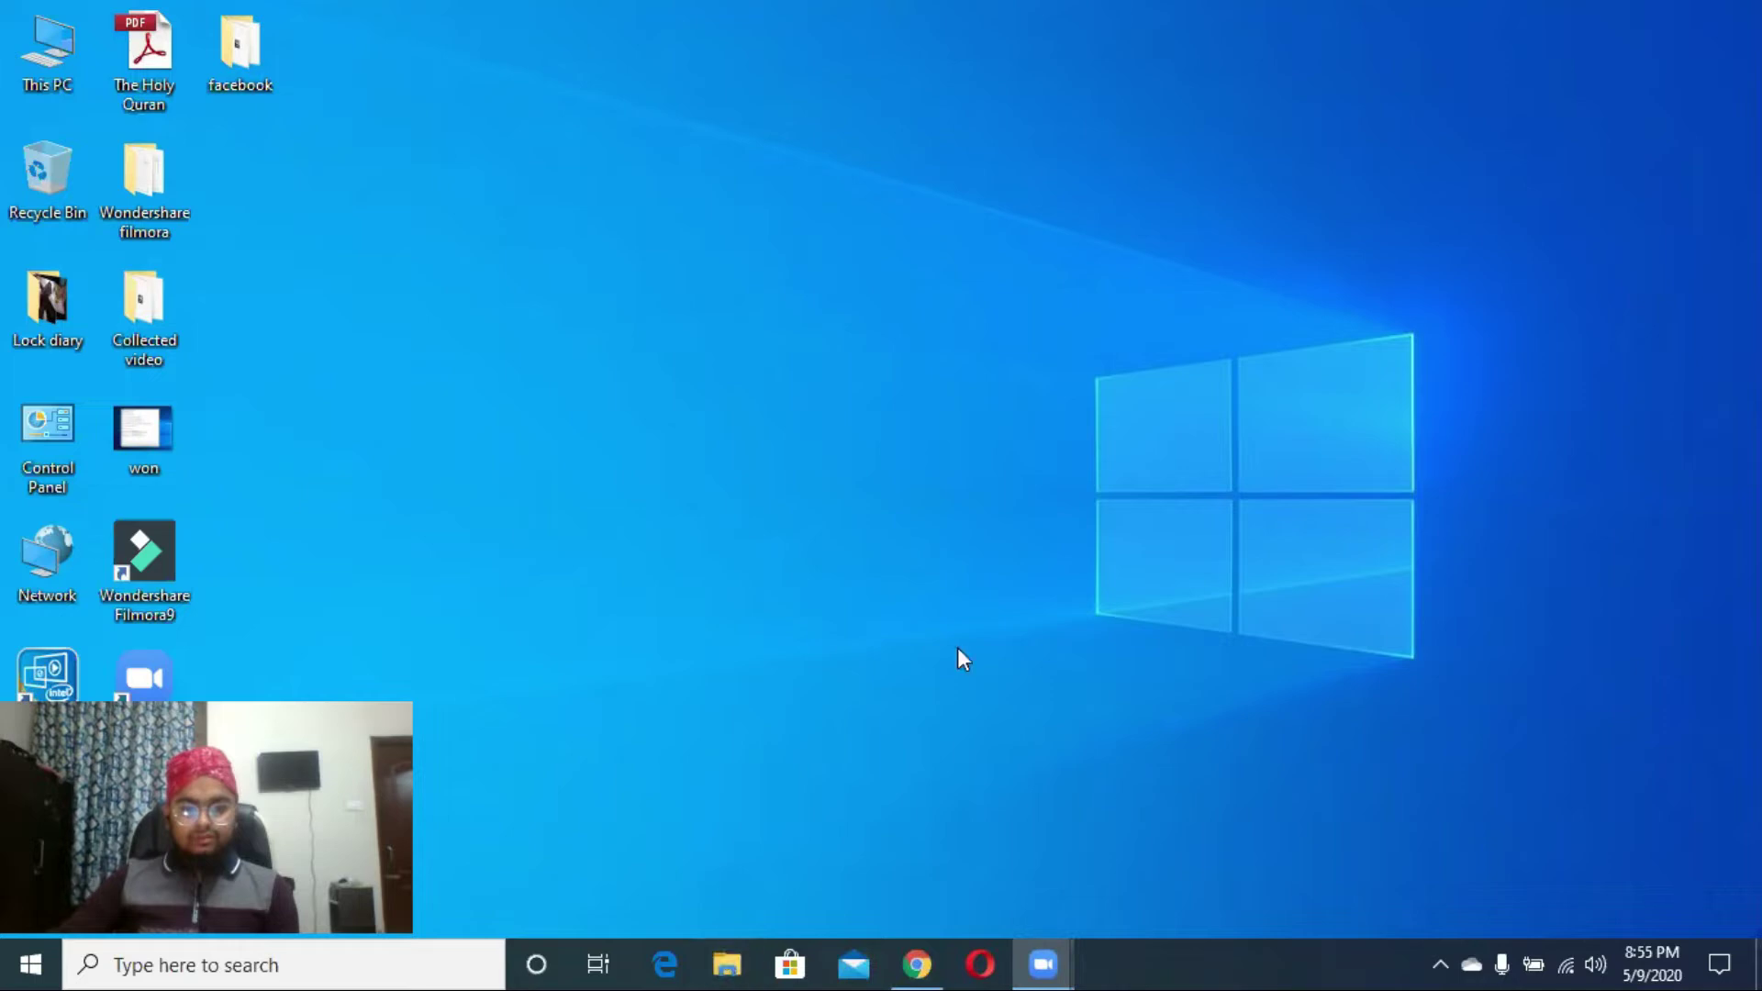
- Run Set-up from F:\Special_Software\Adobe_After_Effects_CC_2015_v13.5\Adobe After Effects CC 2015
double_click(41, 50)
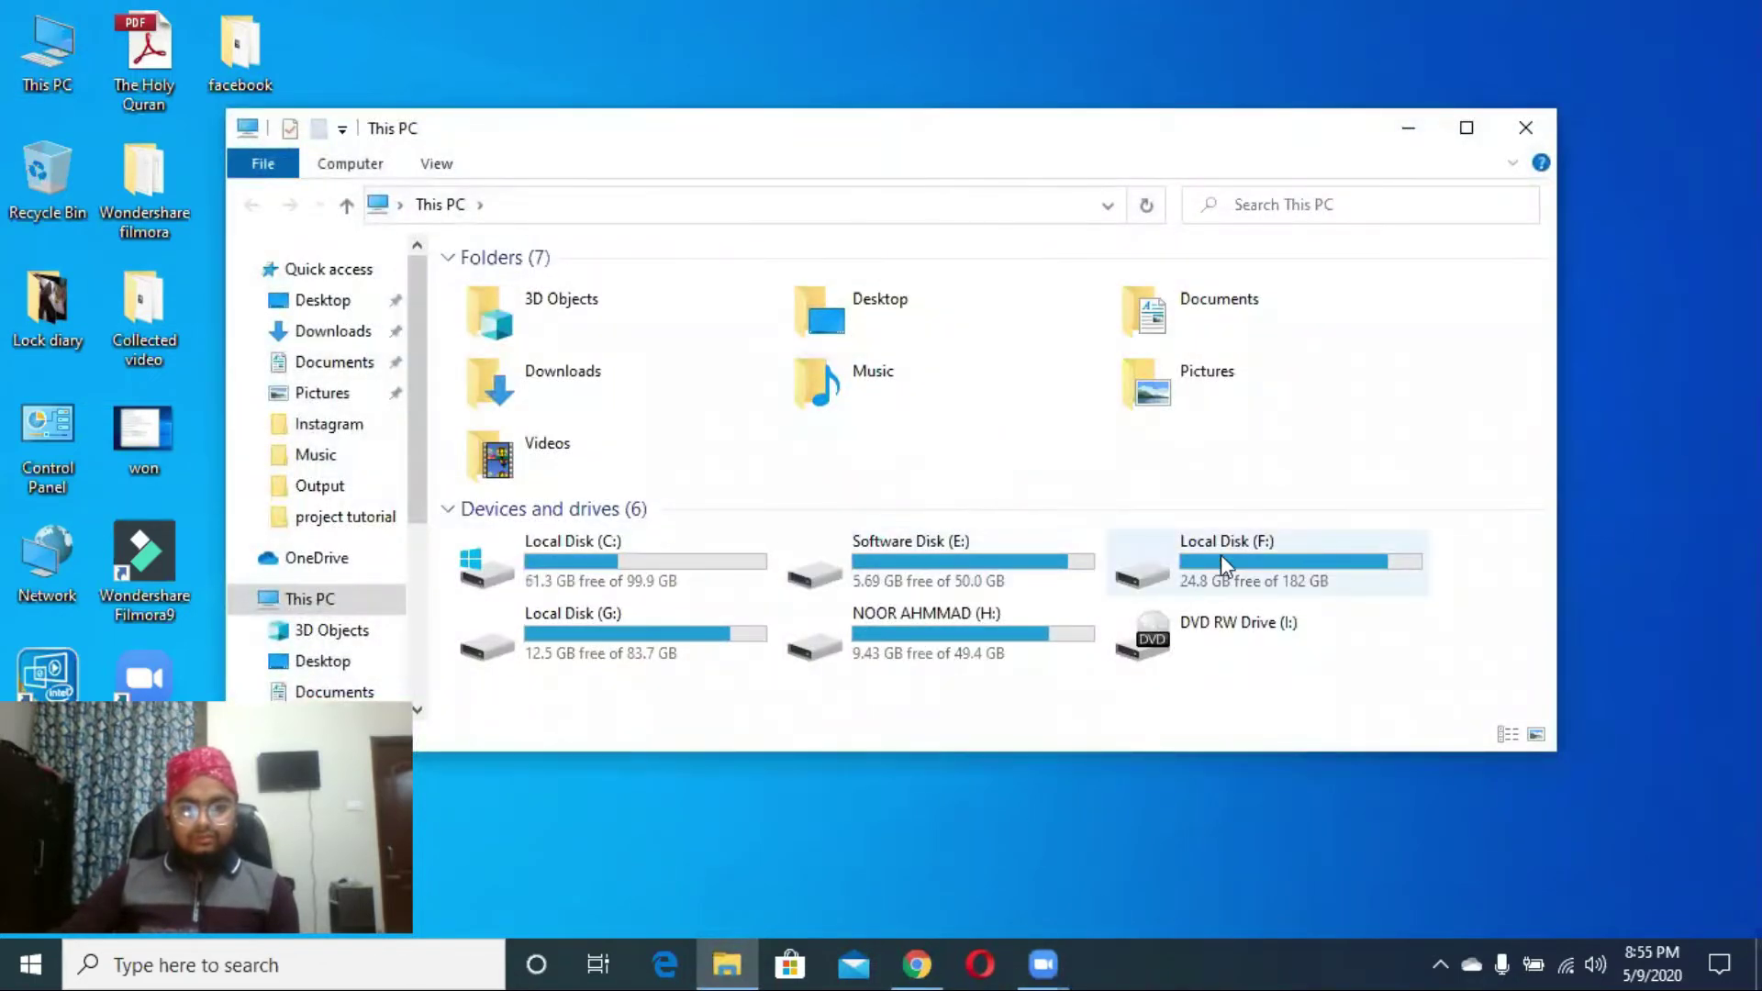
double_click(1222, 555)
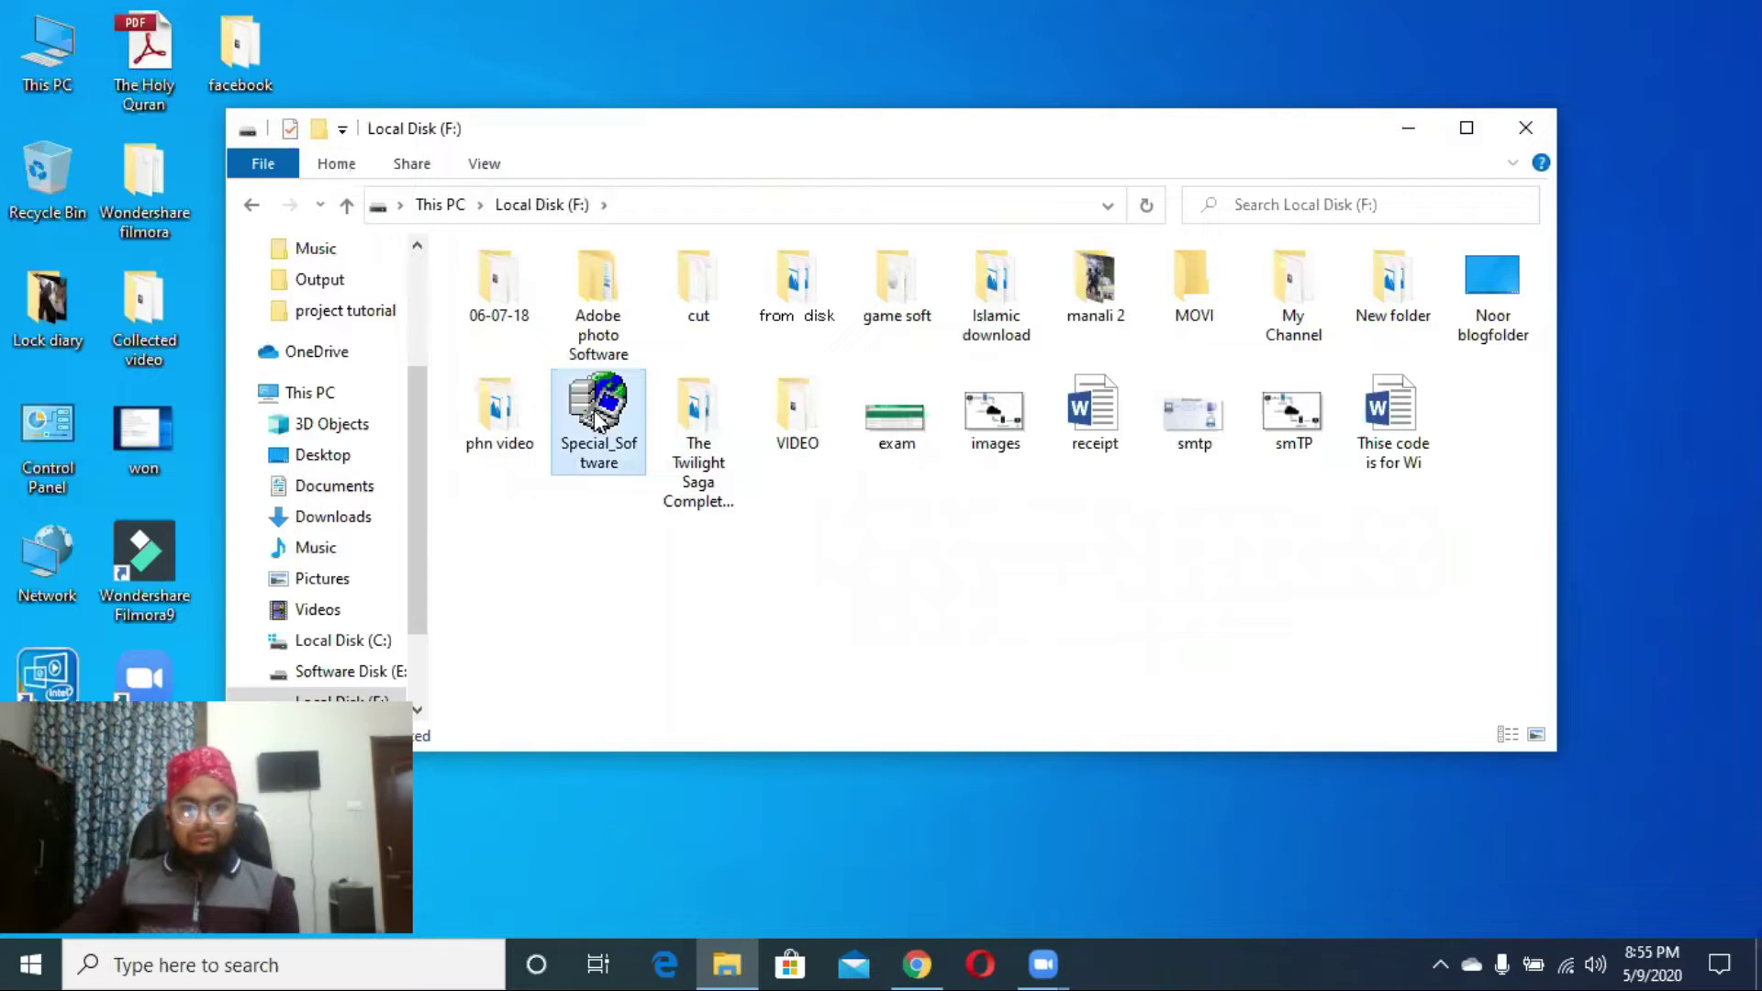
double_click(602, 418)
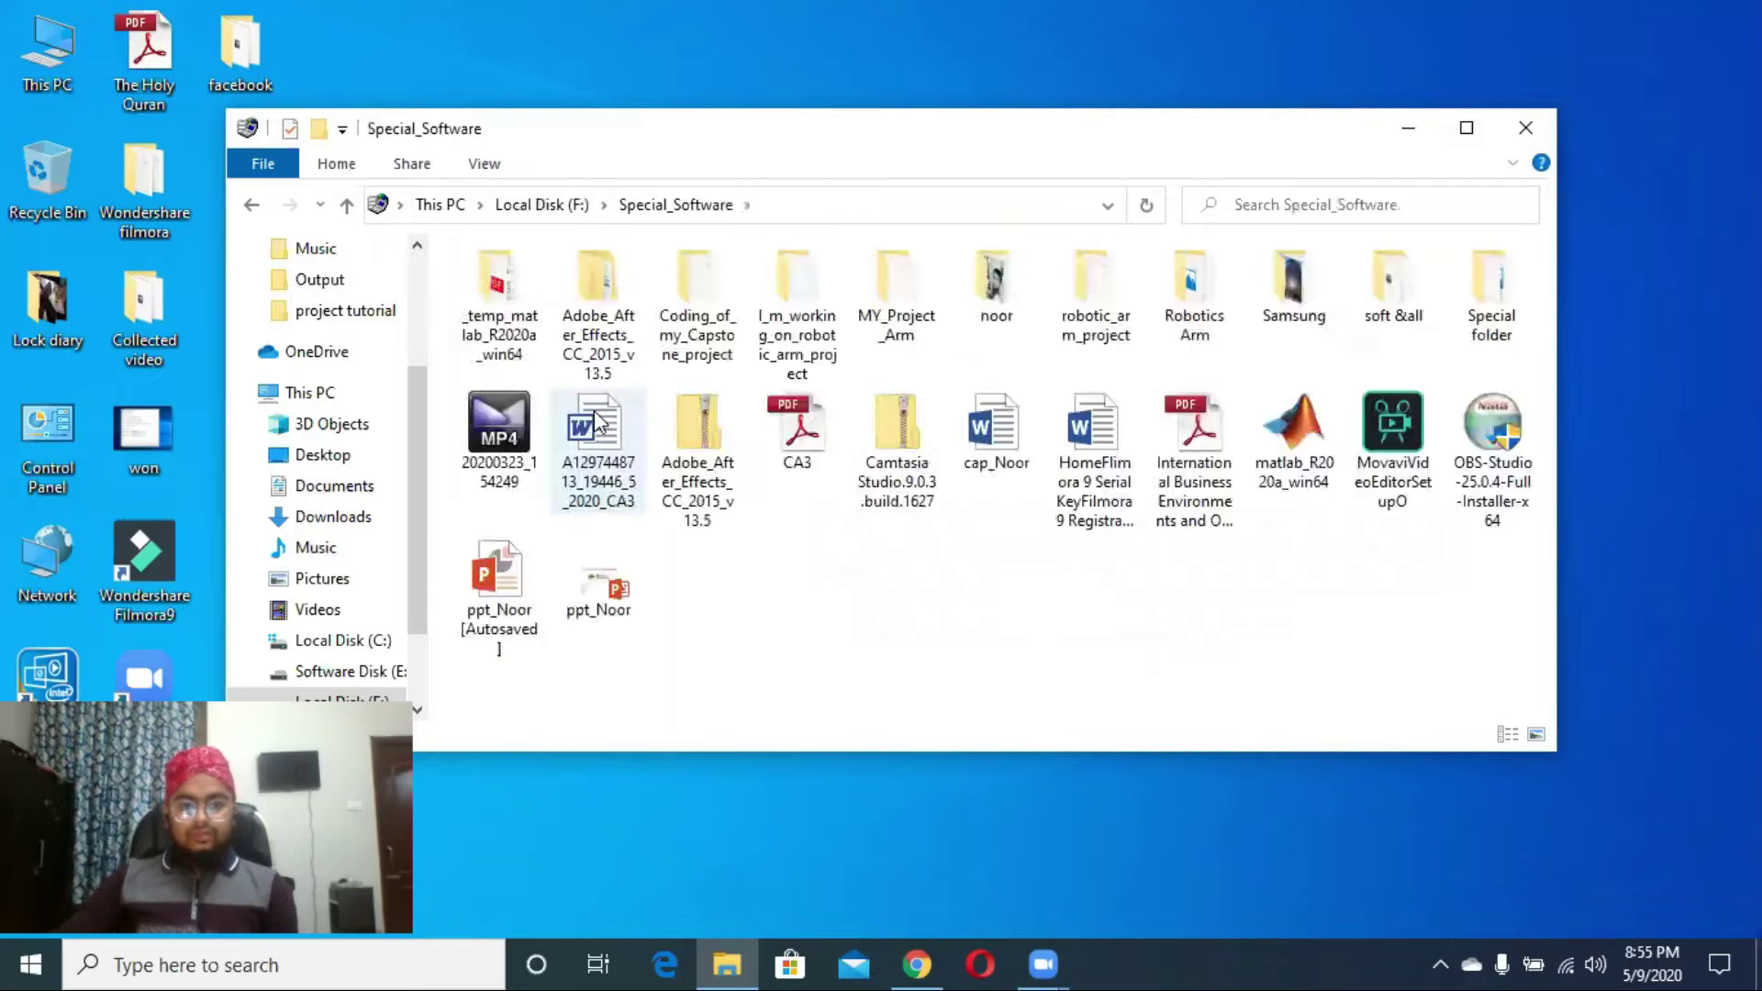
double_click(605, 279)
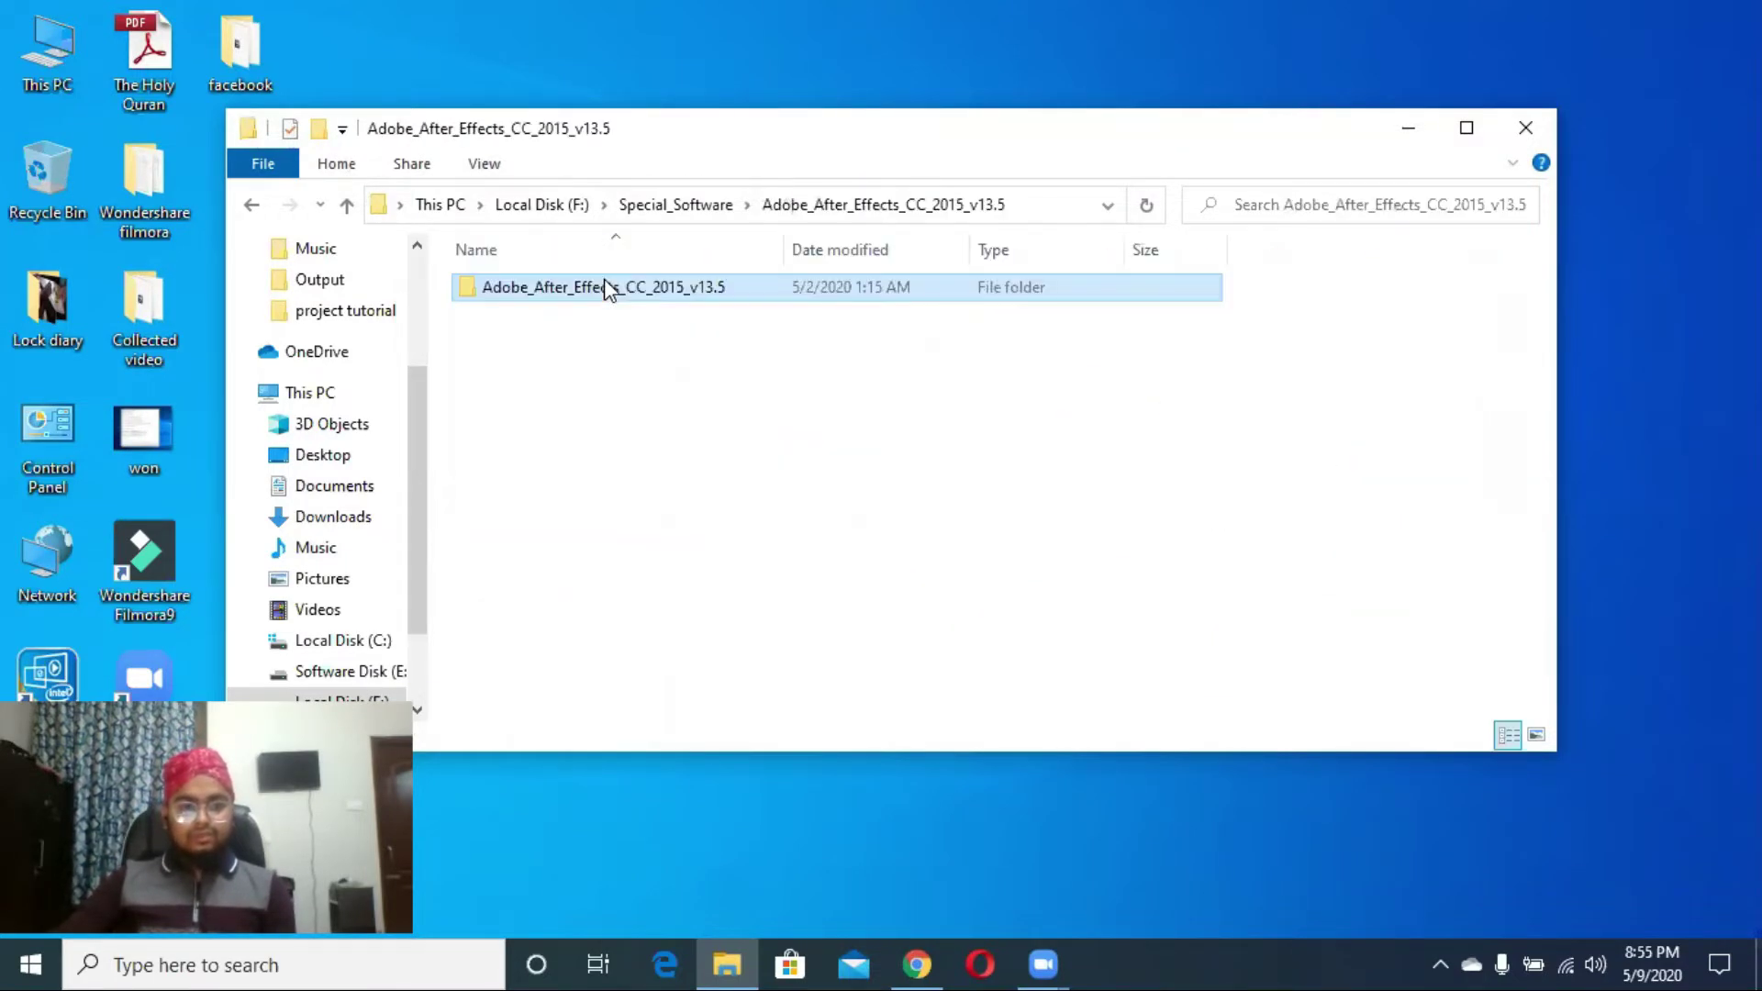
double_click(677, 286)
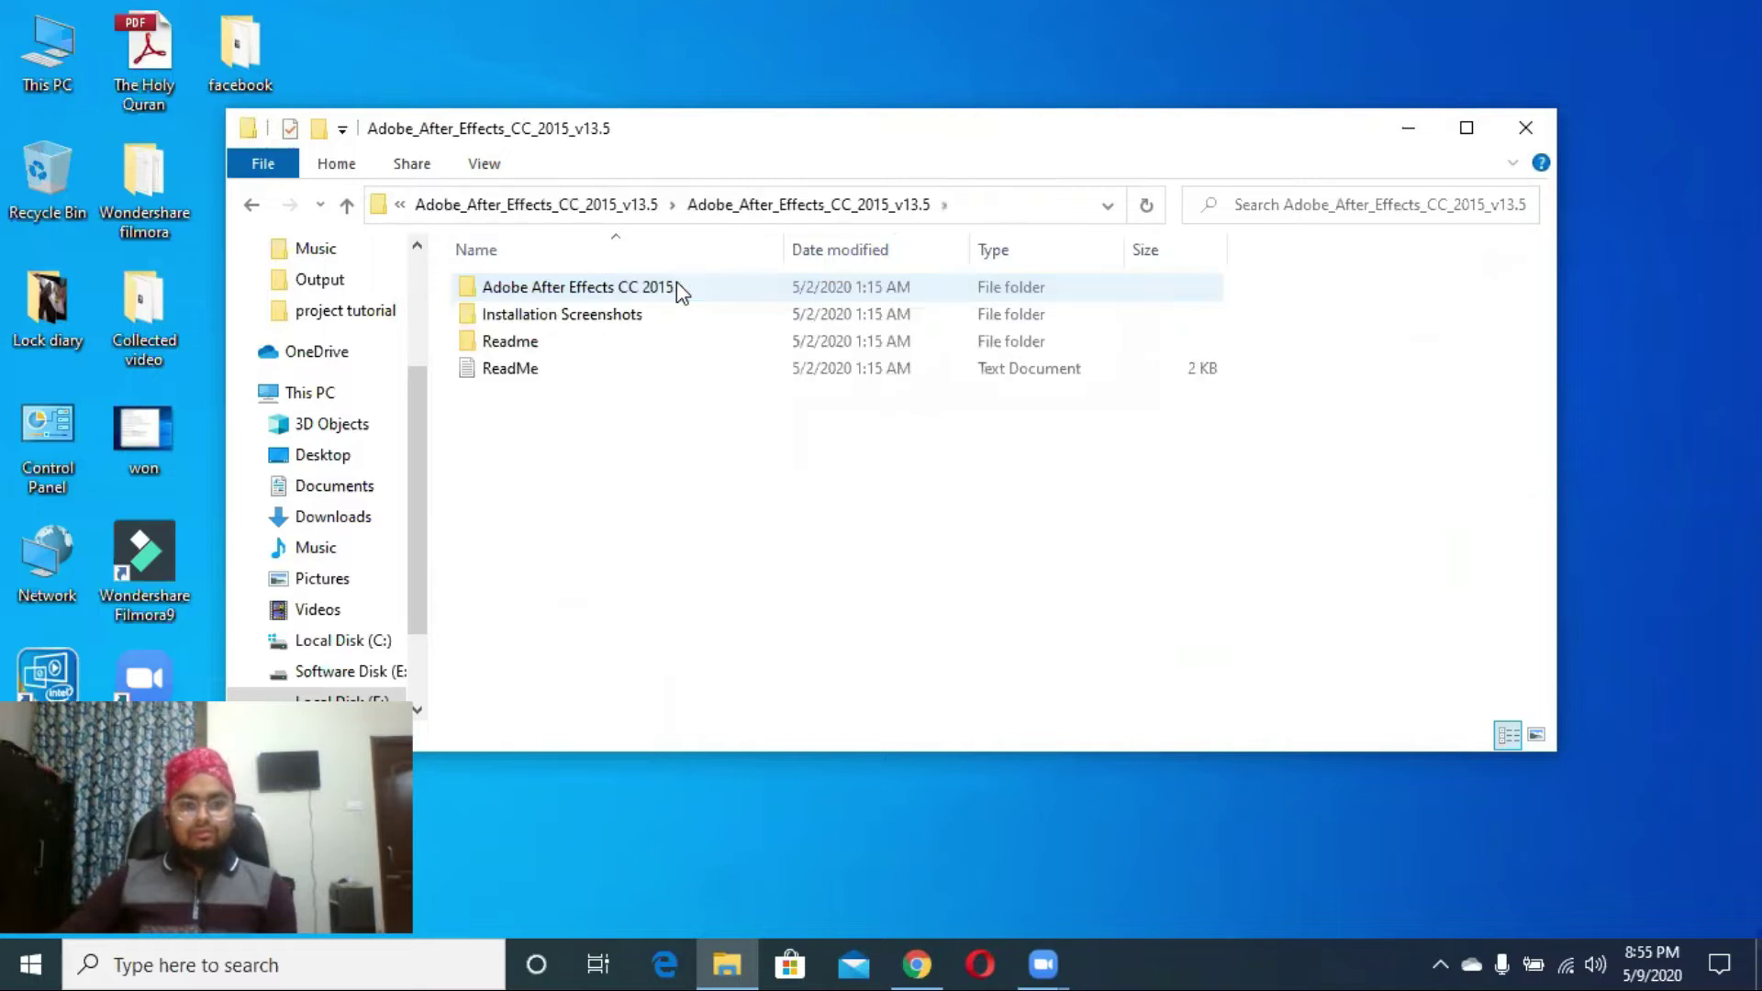
double_click(625, 292)
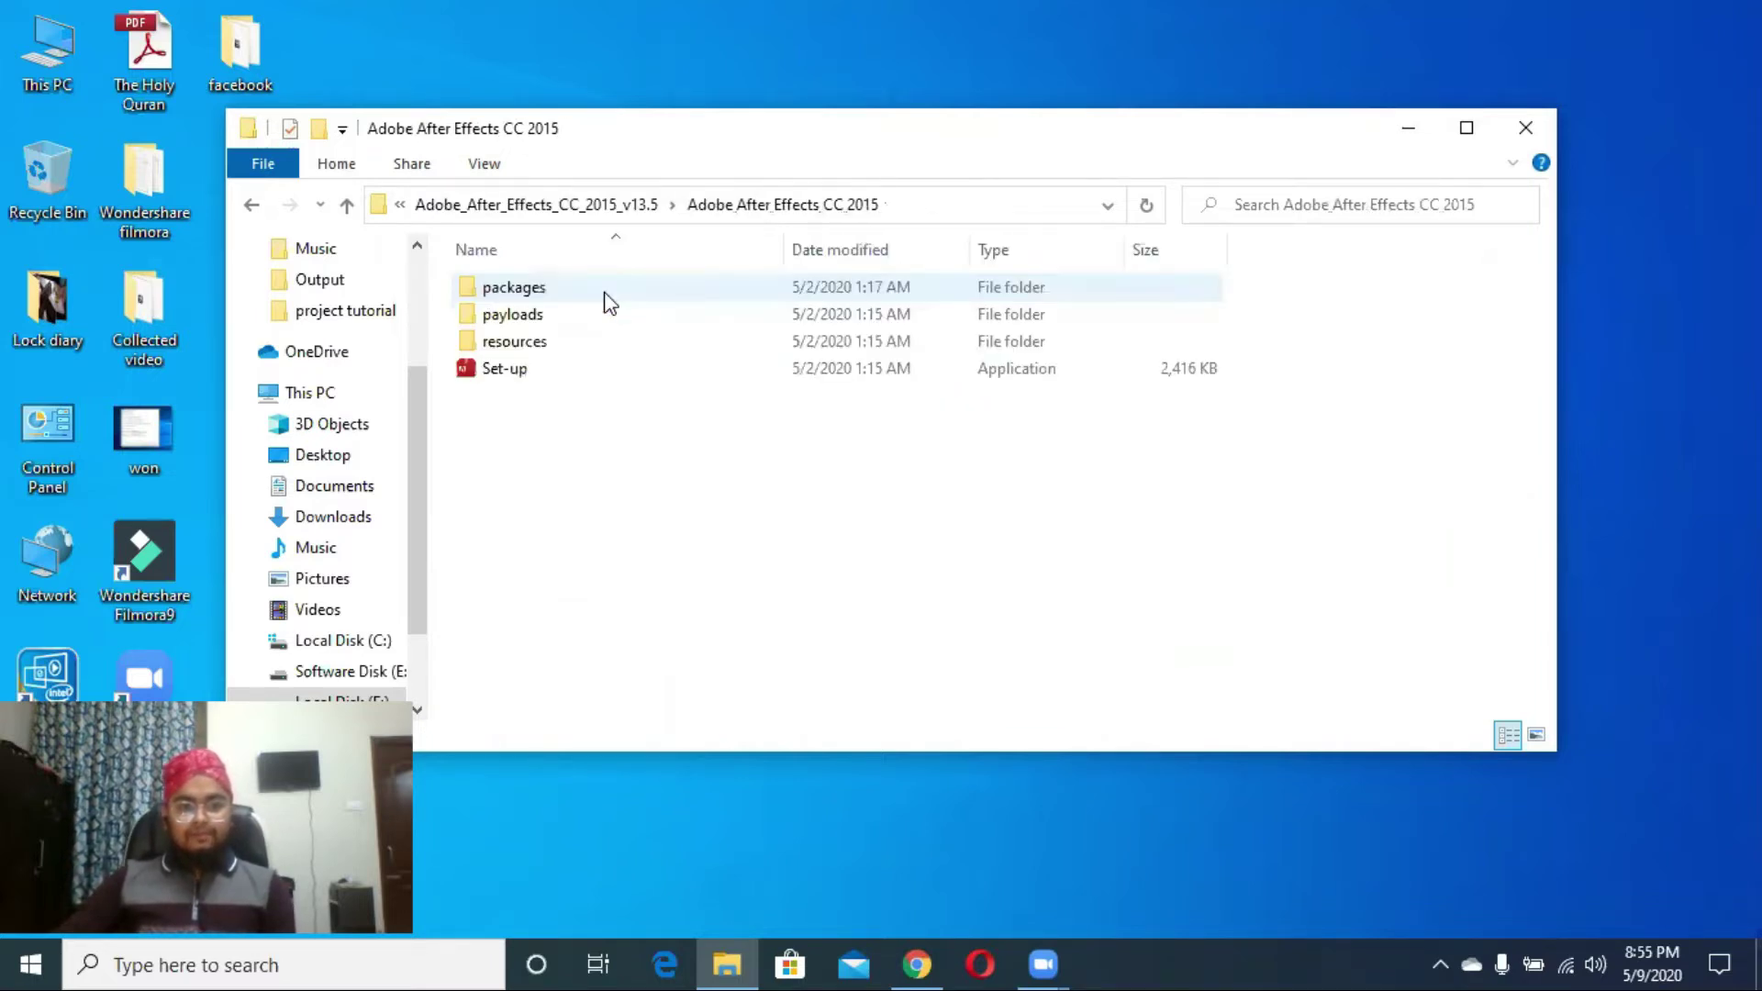
double_click(504, 369)
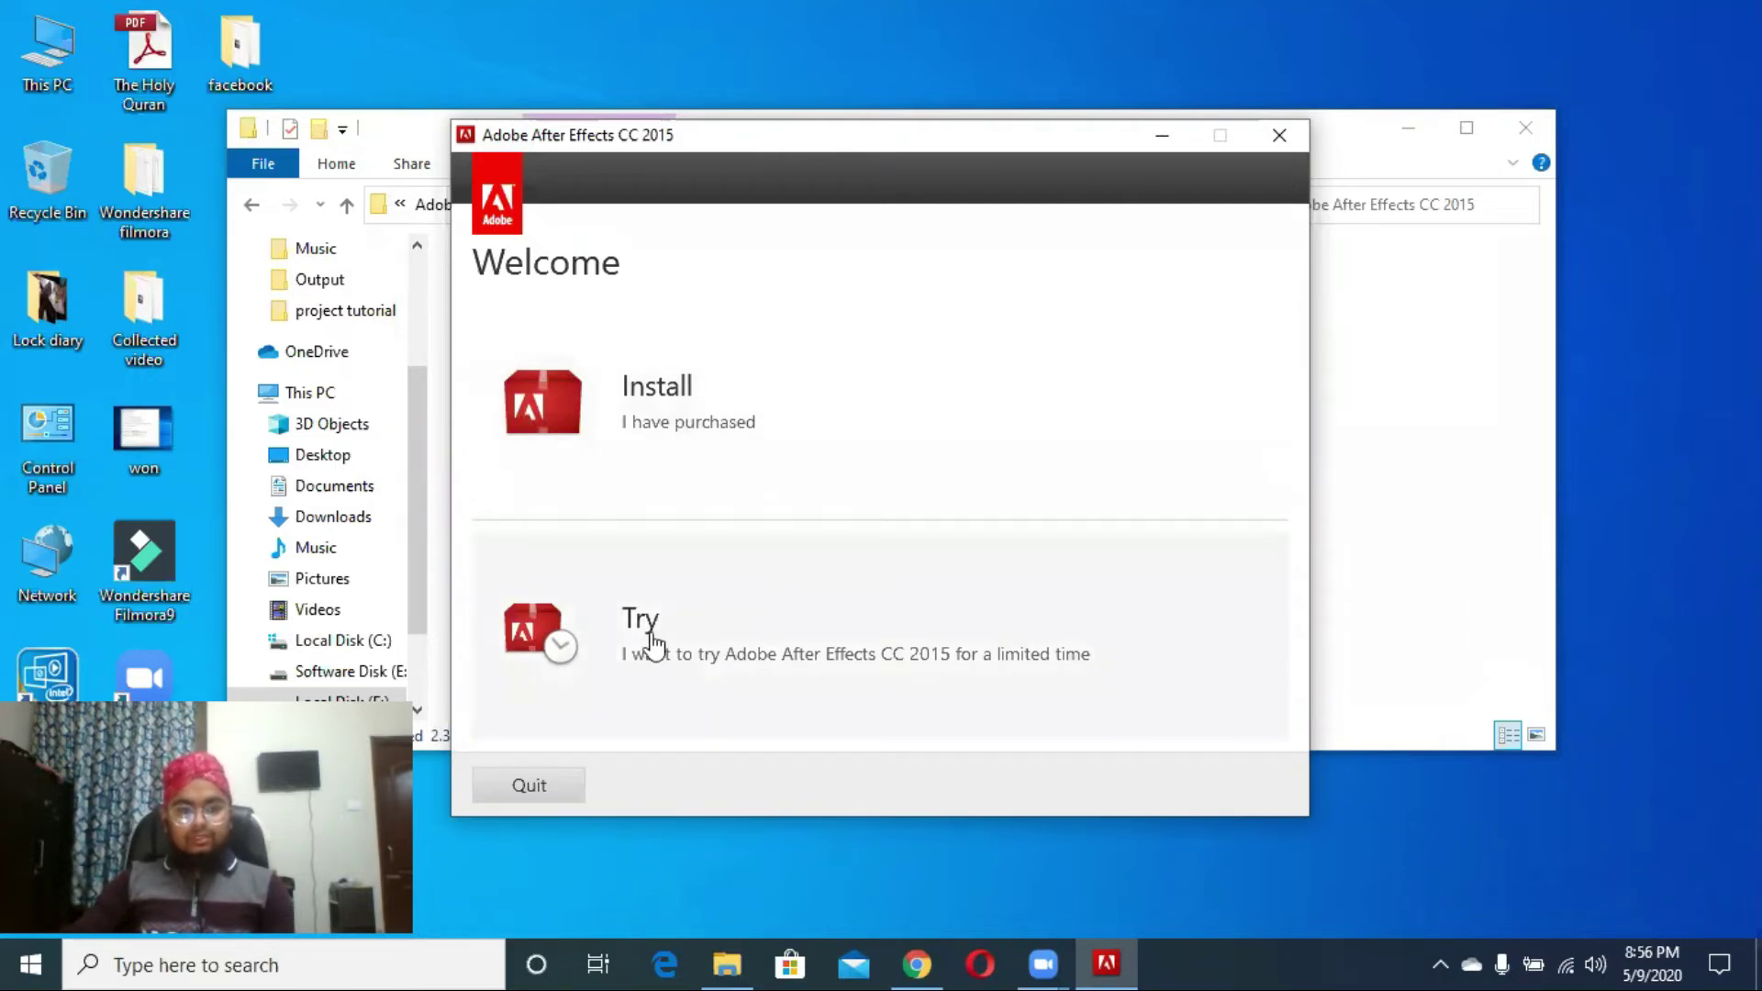
- Choose Try on the Welcome screen and start Adobe ID sign-in, retrying it once
left_click(613, 640)
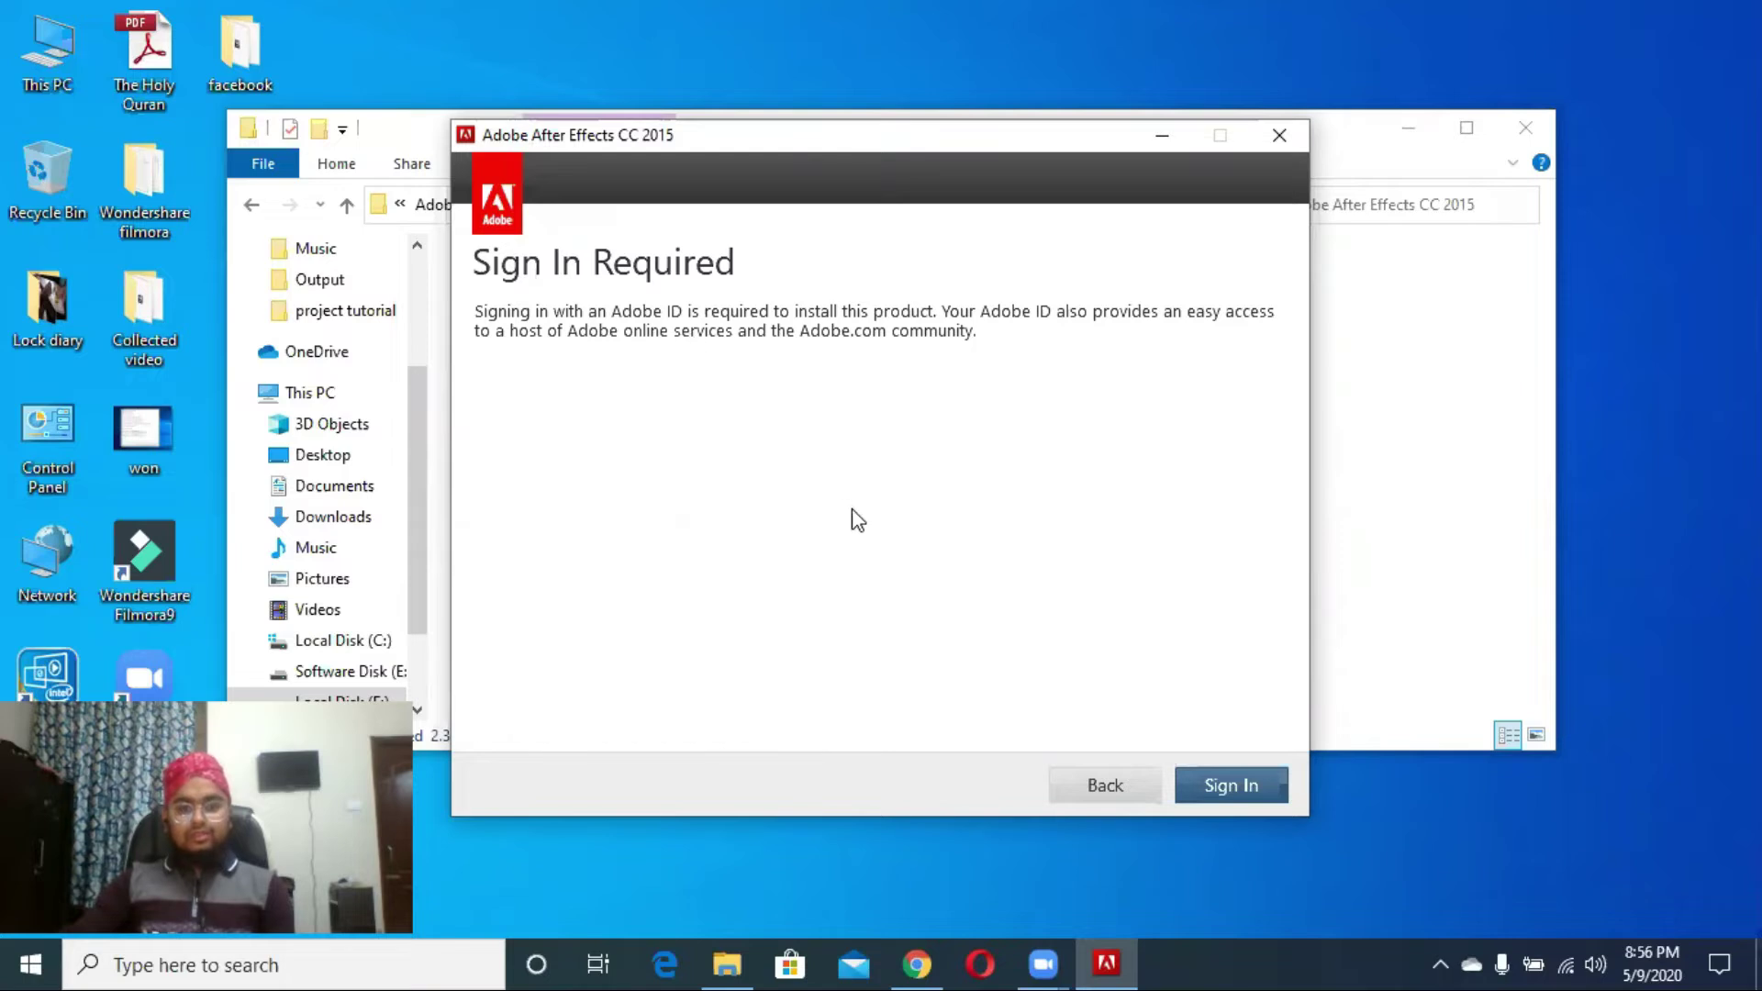
left_click(1244, 783)
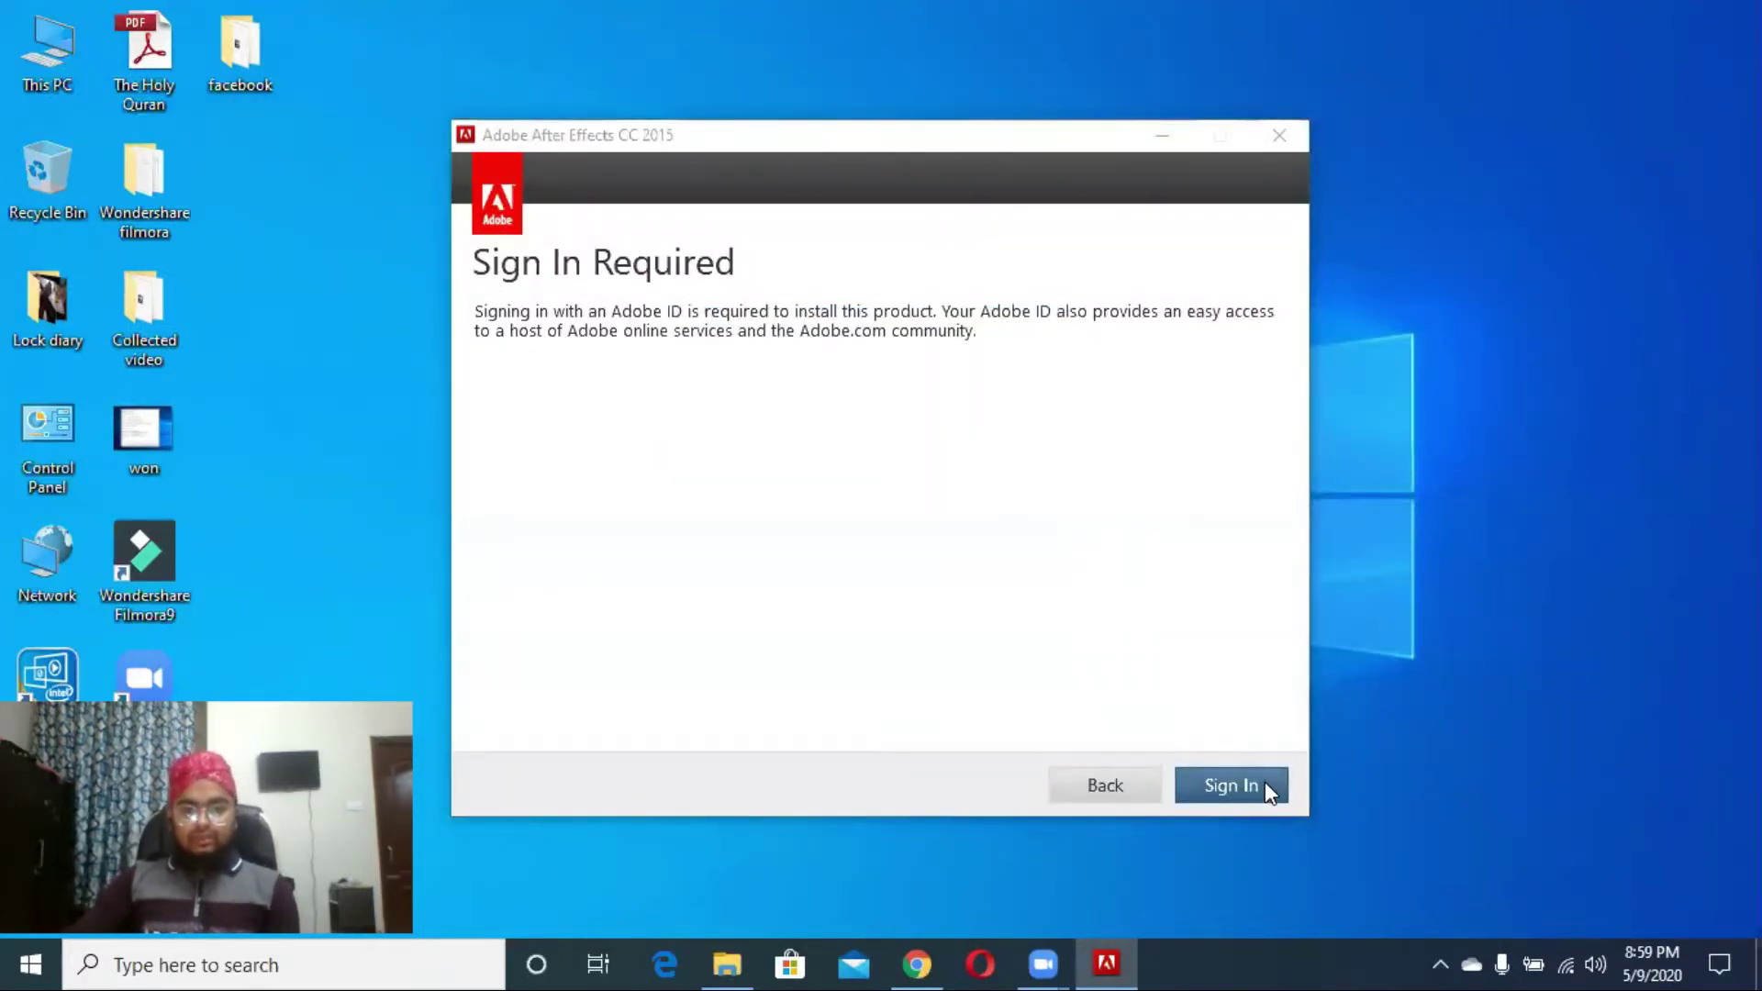
left_click(1265, 781)
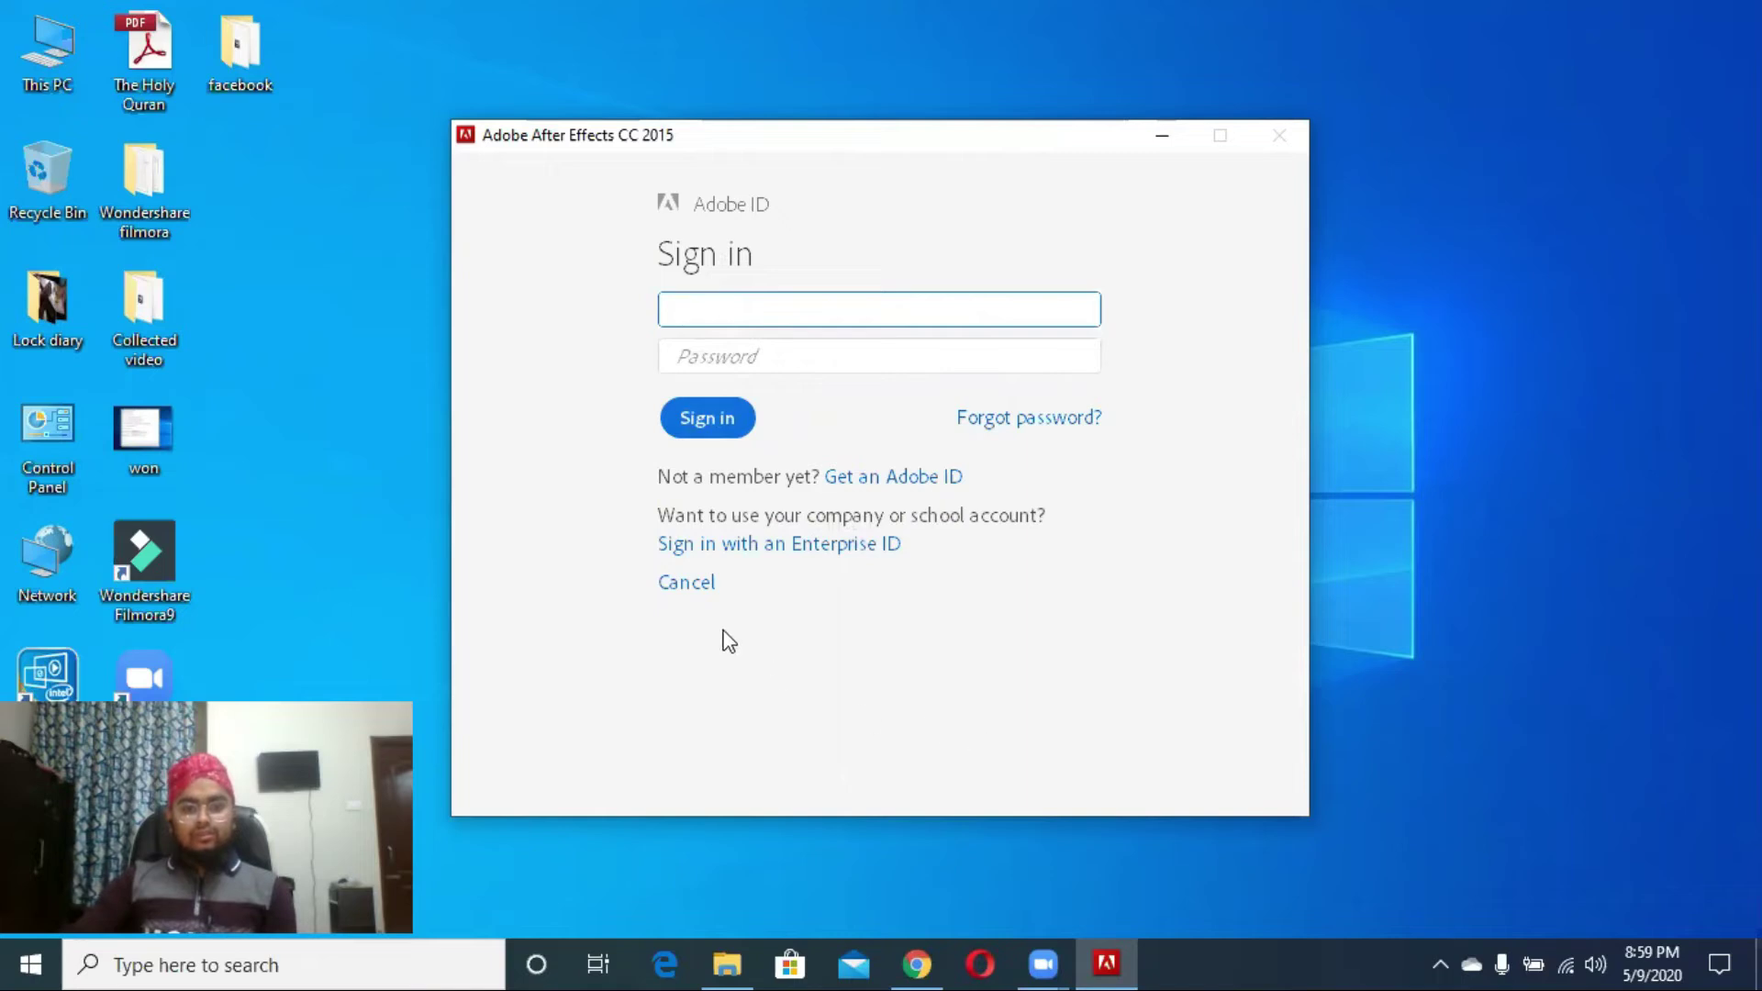
- Cancel the Adobe ID form and check the taskbar network status while offline
left_click(686, 583)
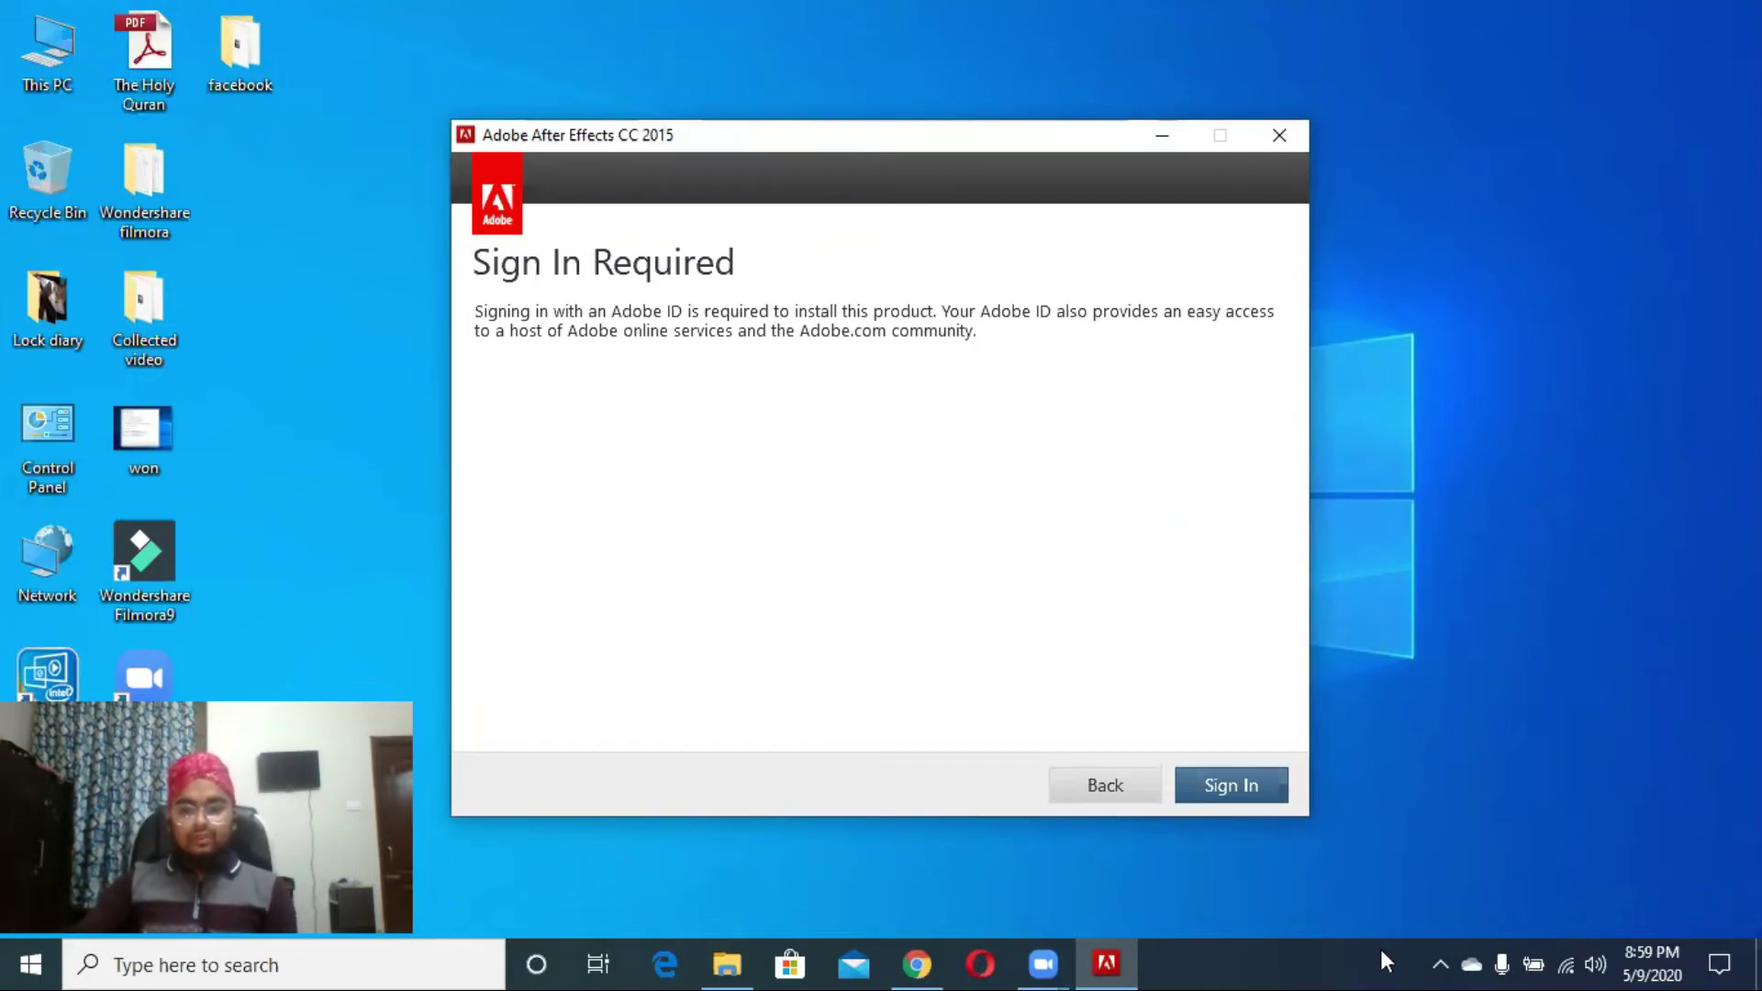
left_click(1565, 949)
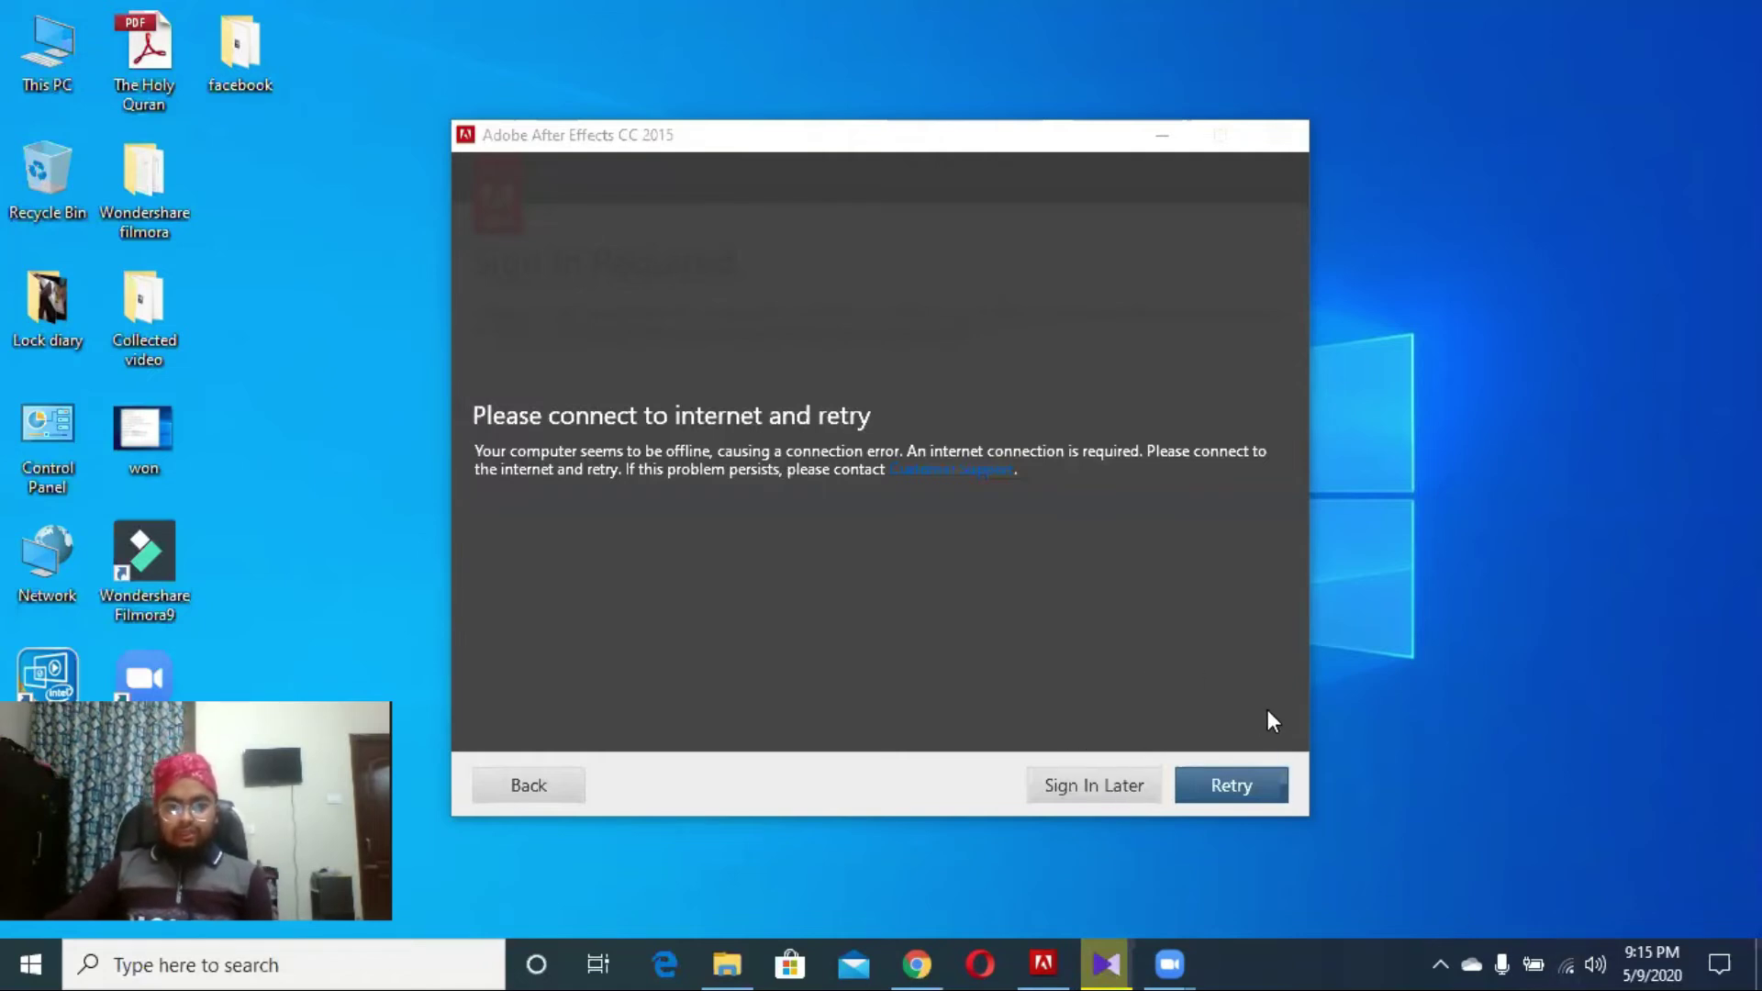
- Choose Sign In Later and accept the Adobe Software License Agreement
left_click(1100, 779)
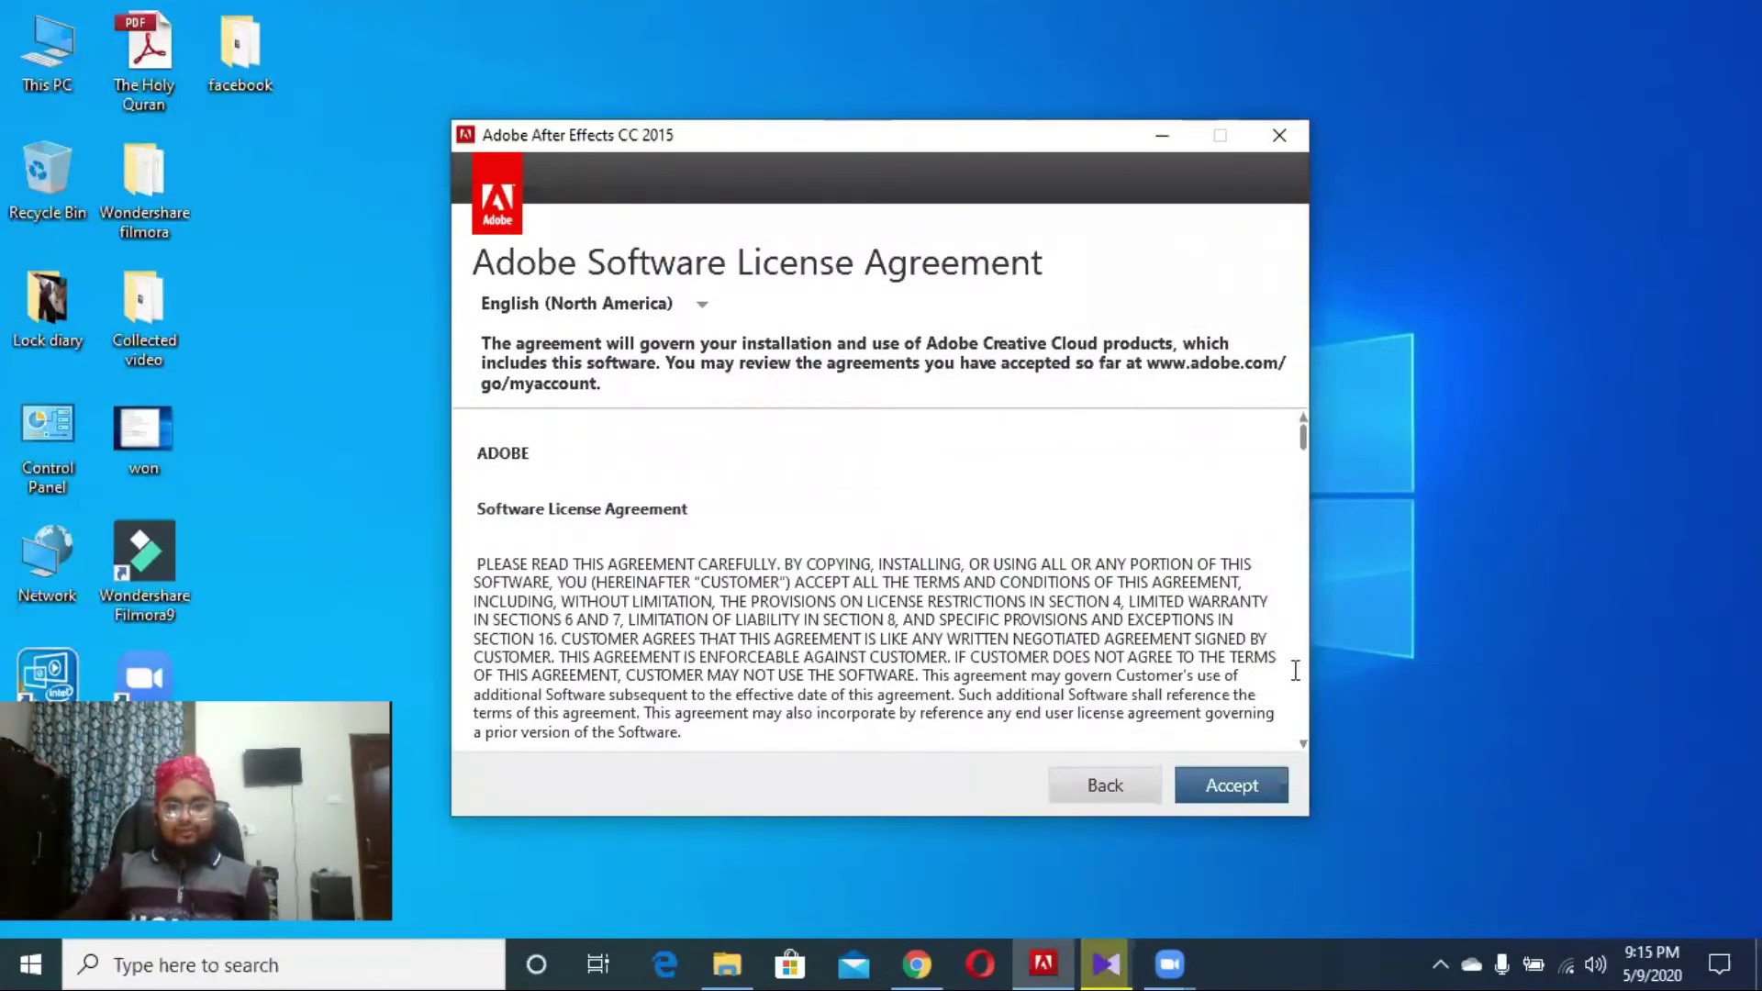
left_click(1243, 783)
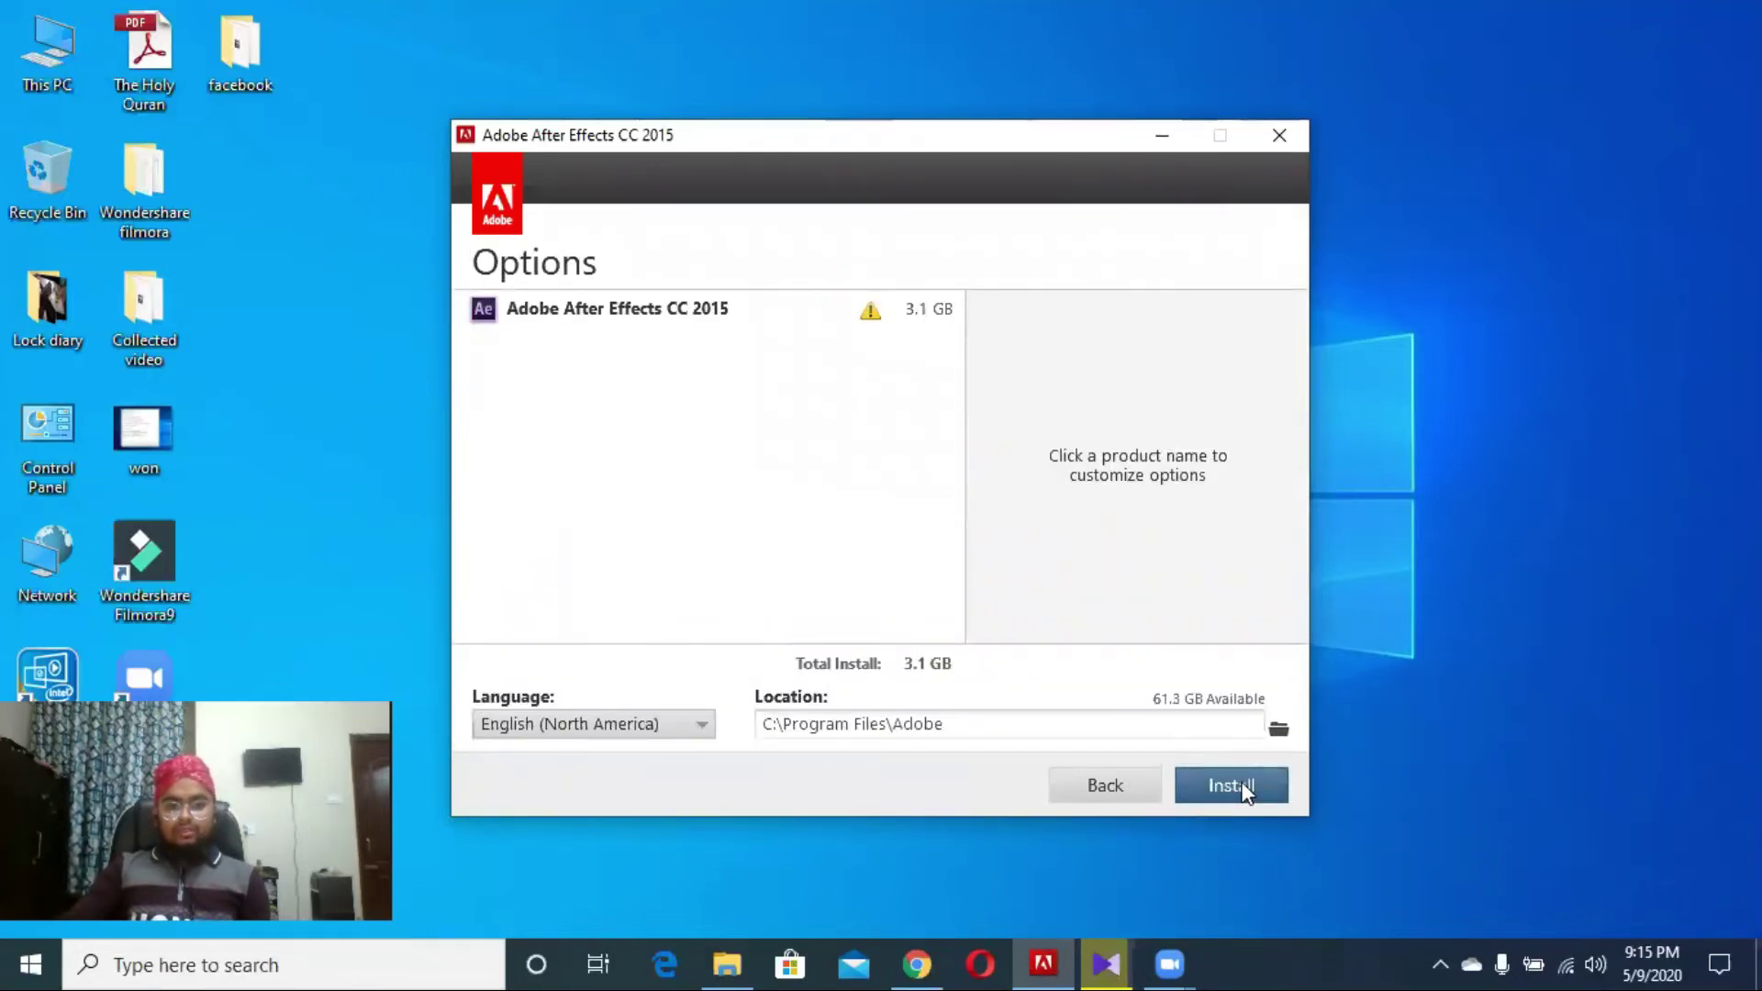
- Install After Effects CC 2015 from the Options page and wait for Installation Complete
left_click(1246, 790)
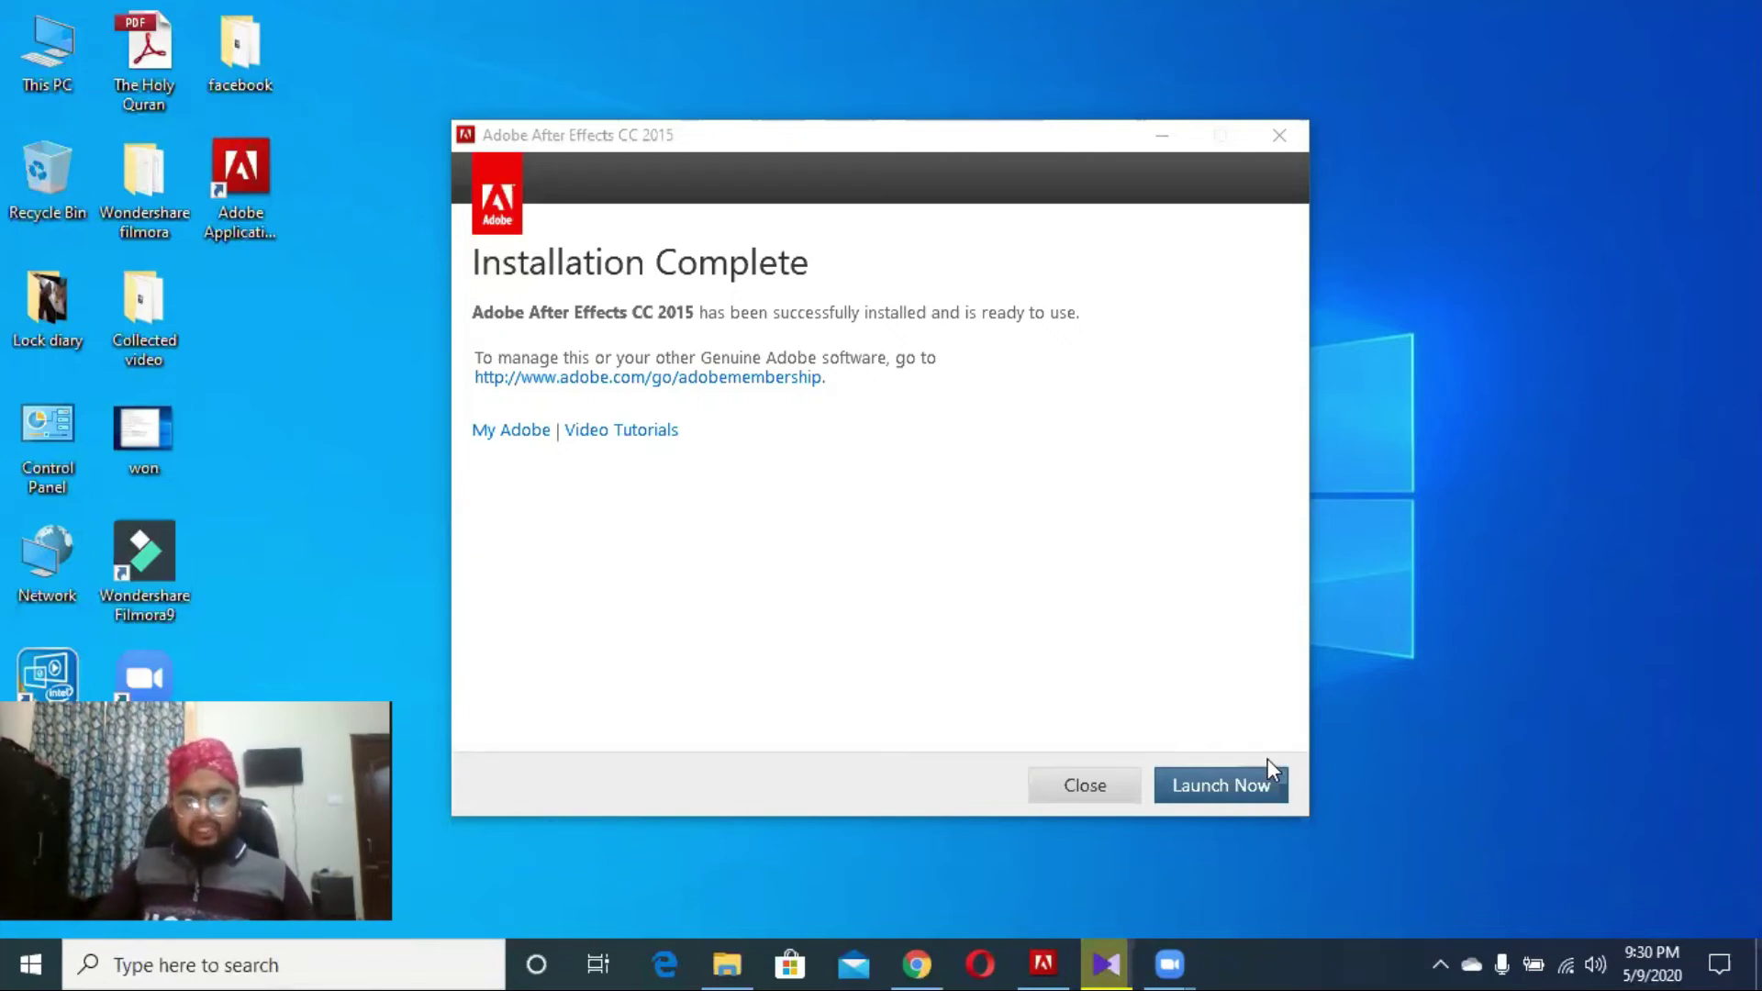
- Launch After Effects and dismiss the Windows Media importer plugin warning and other startup warnings
left_click(1233, 771)
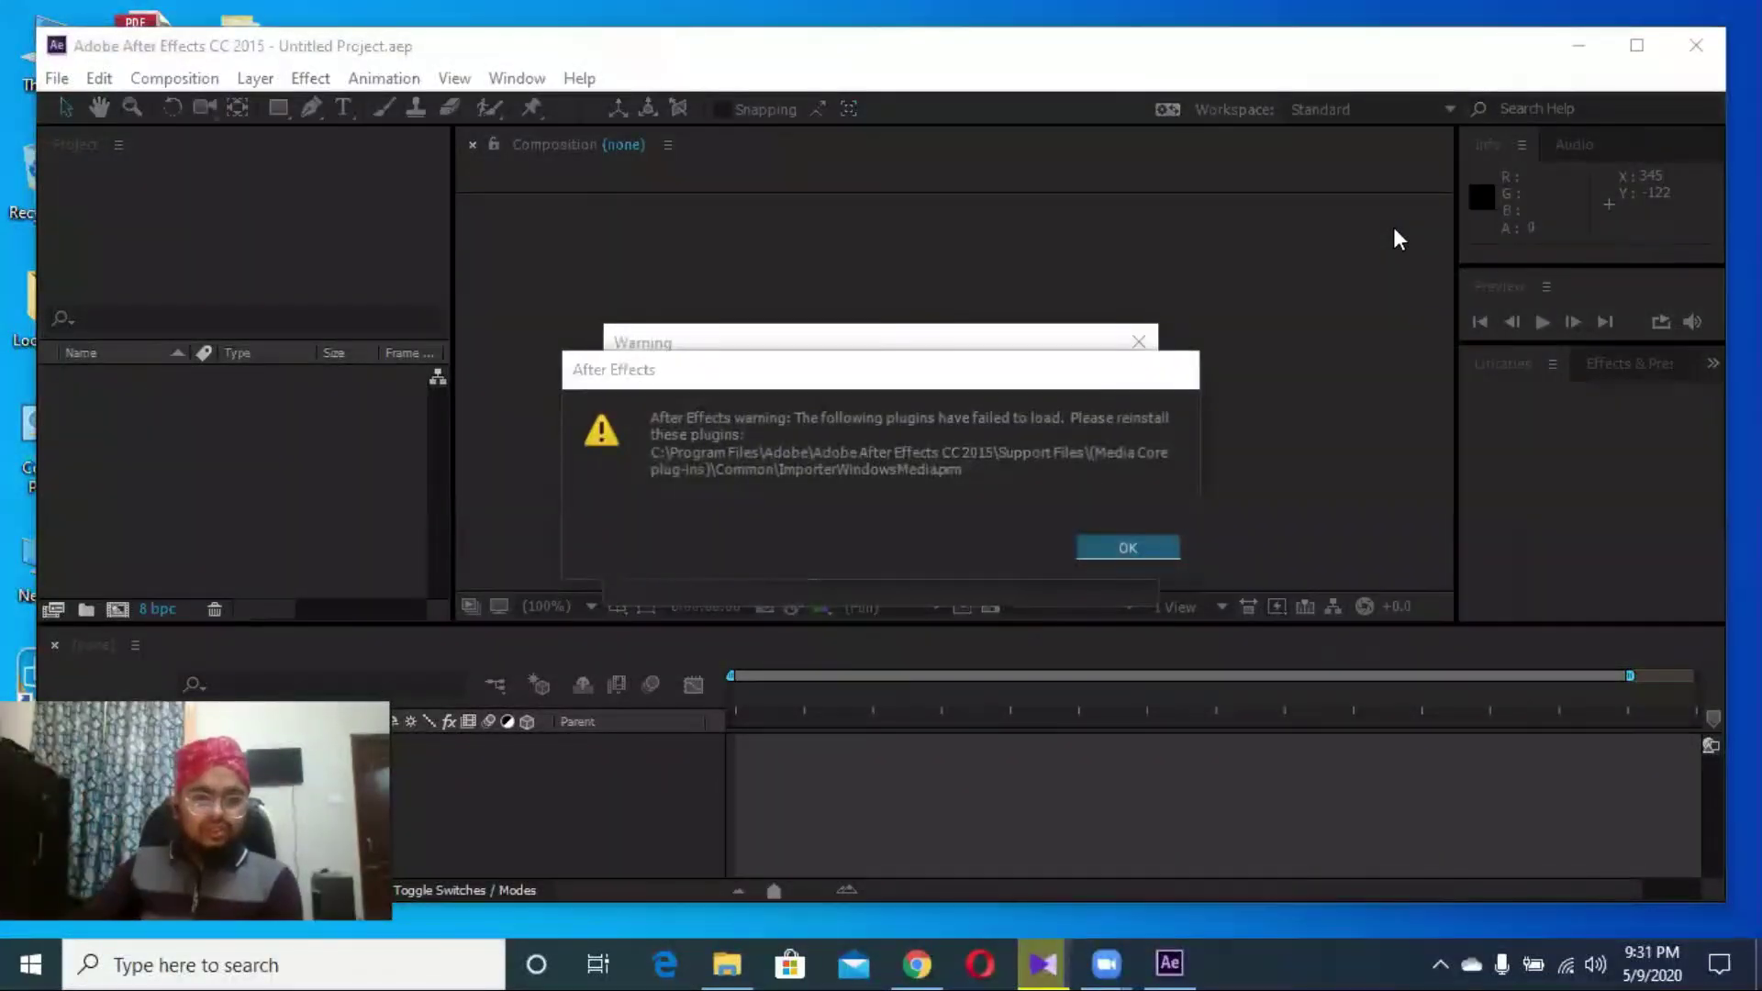
left_click(1128, 549)
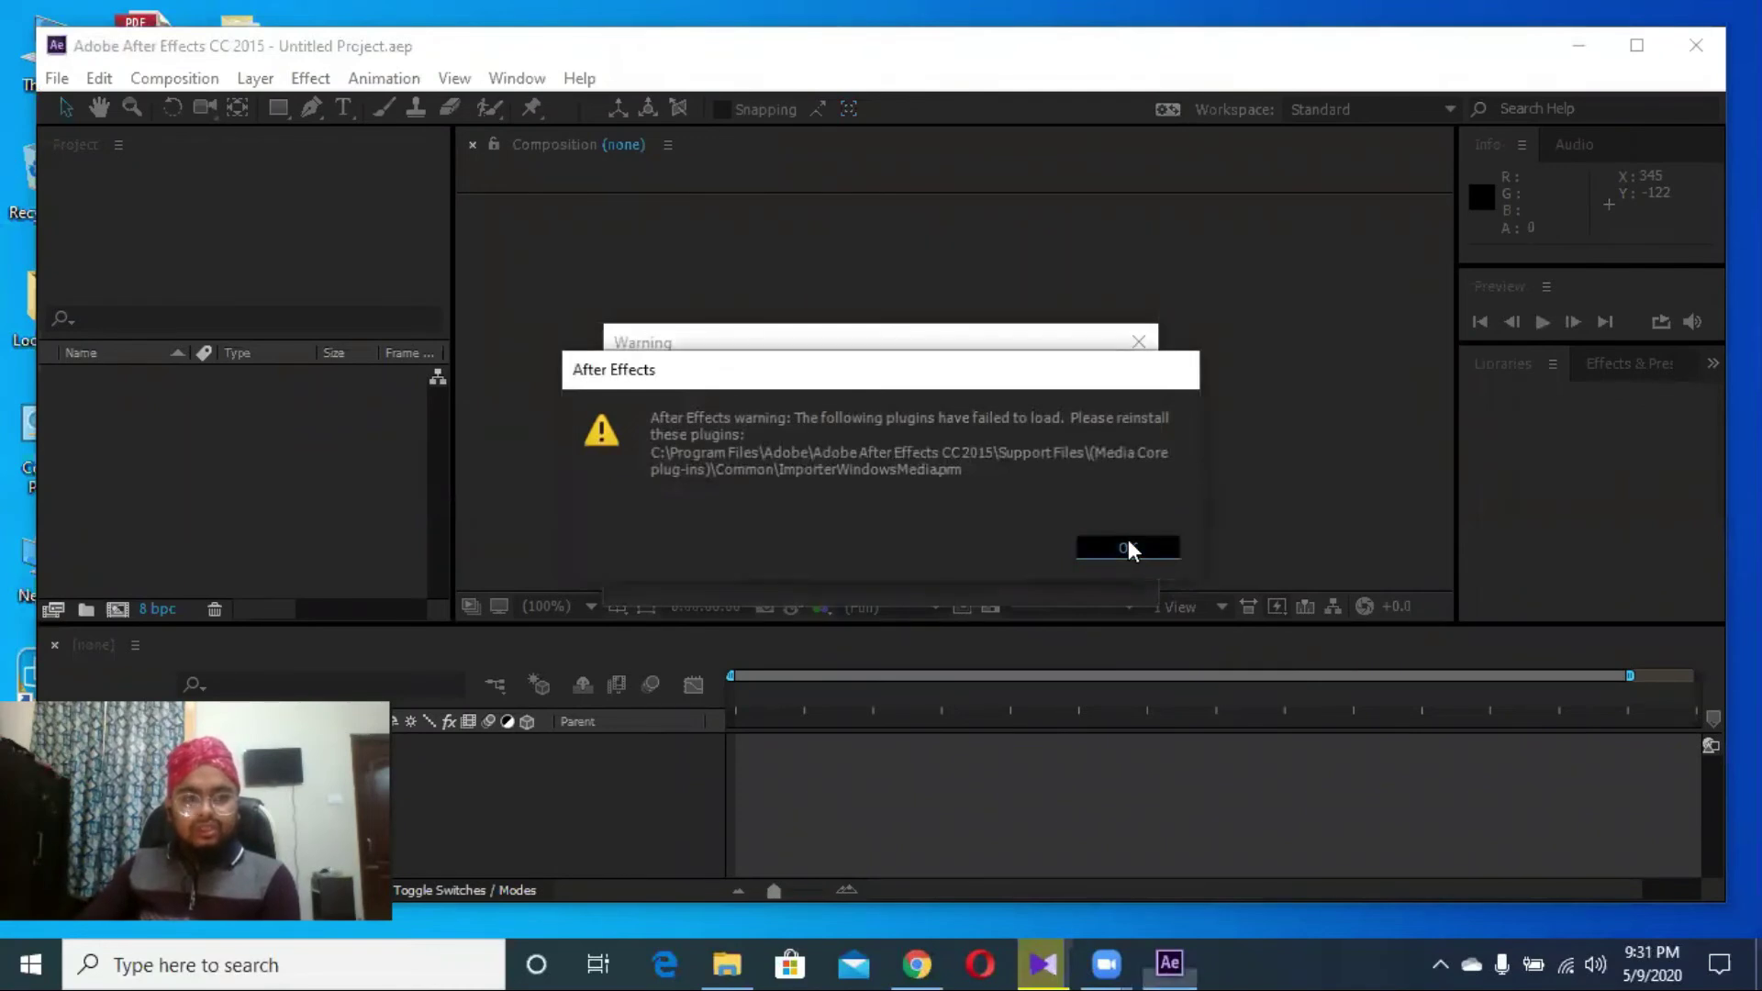
left_click(1078, 570)
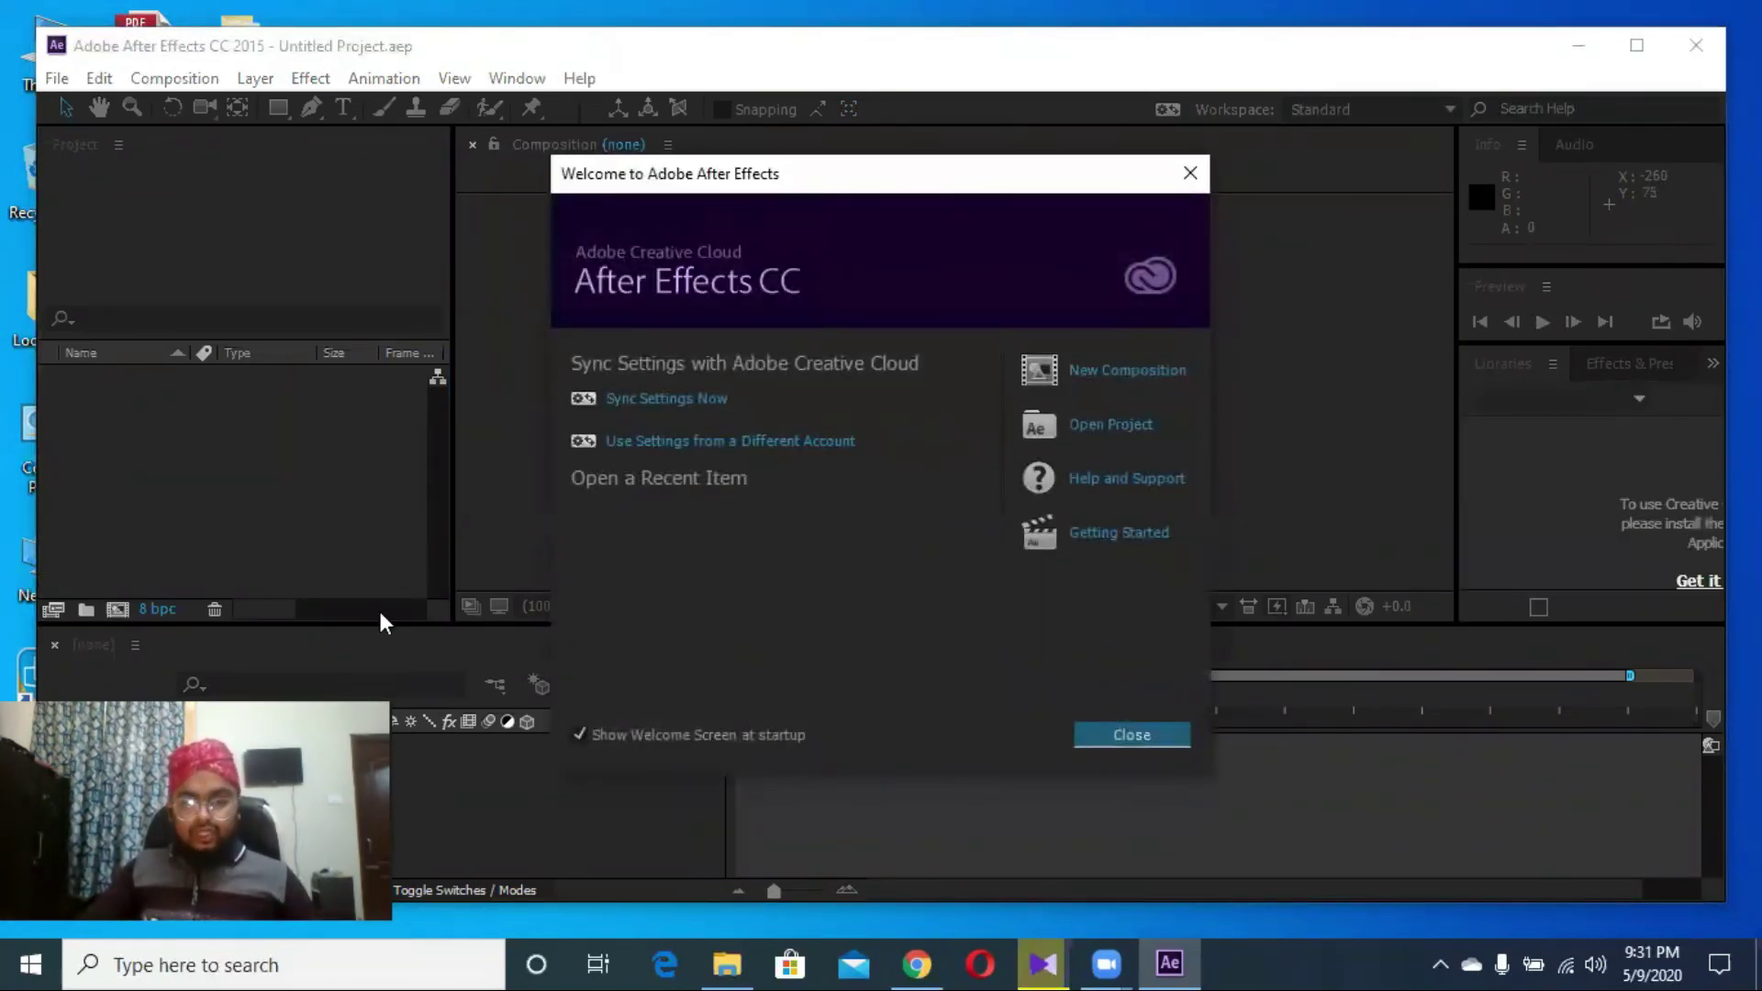
- Close the Welcome and Sign In Required dialogs, then minimise the After Effects window
left_click(1132, 735)
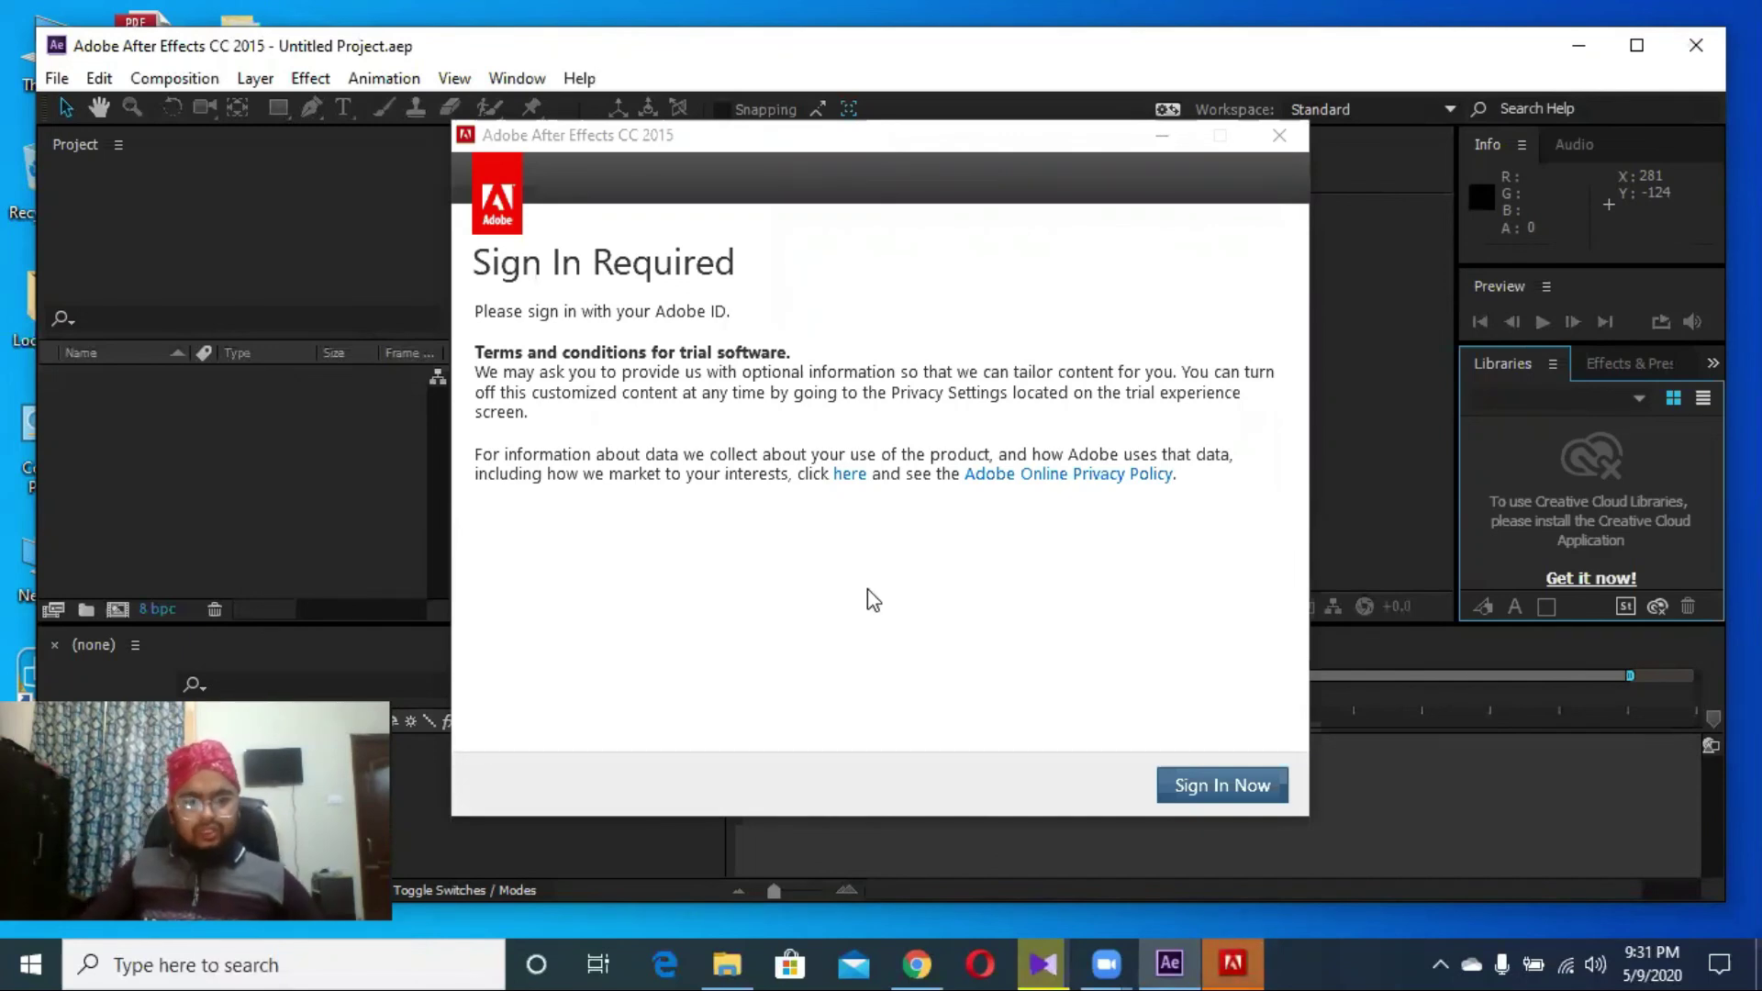
left_click(1278, 135)
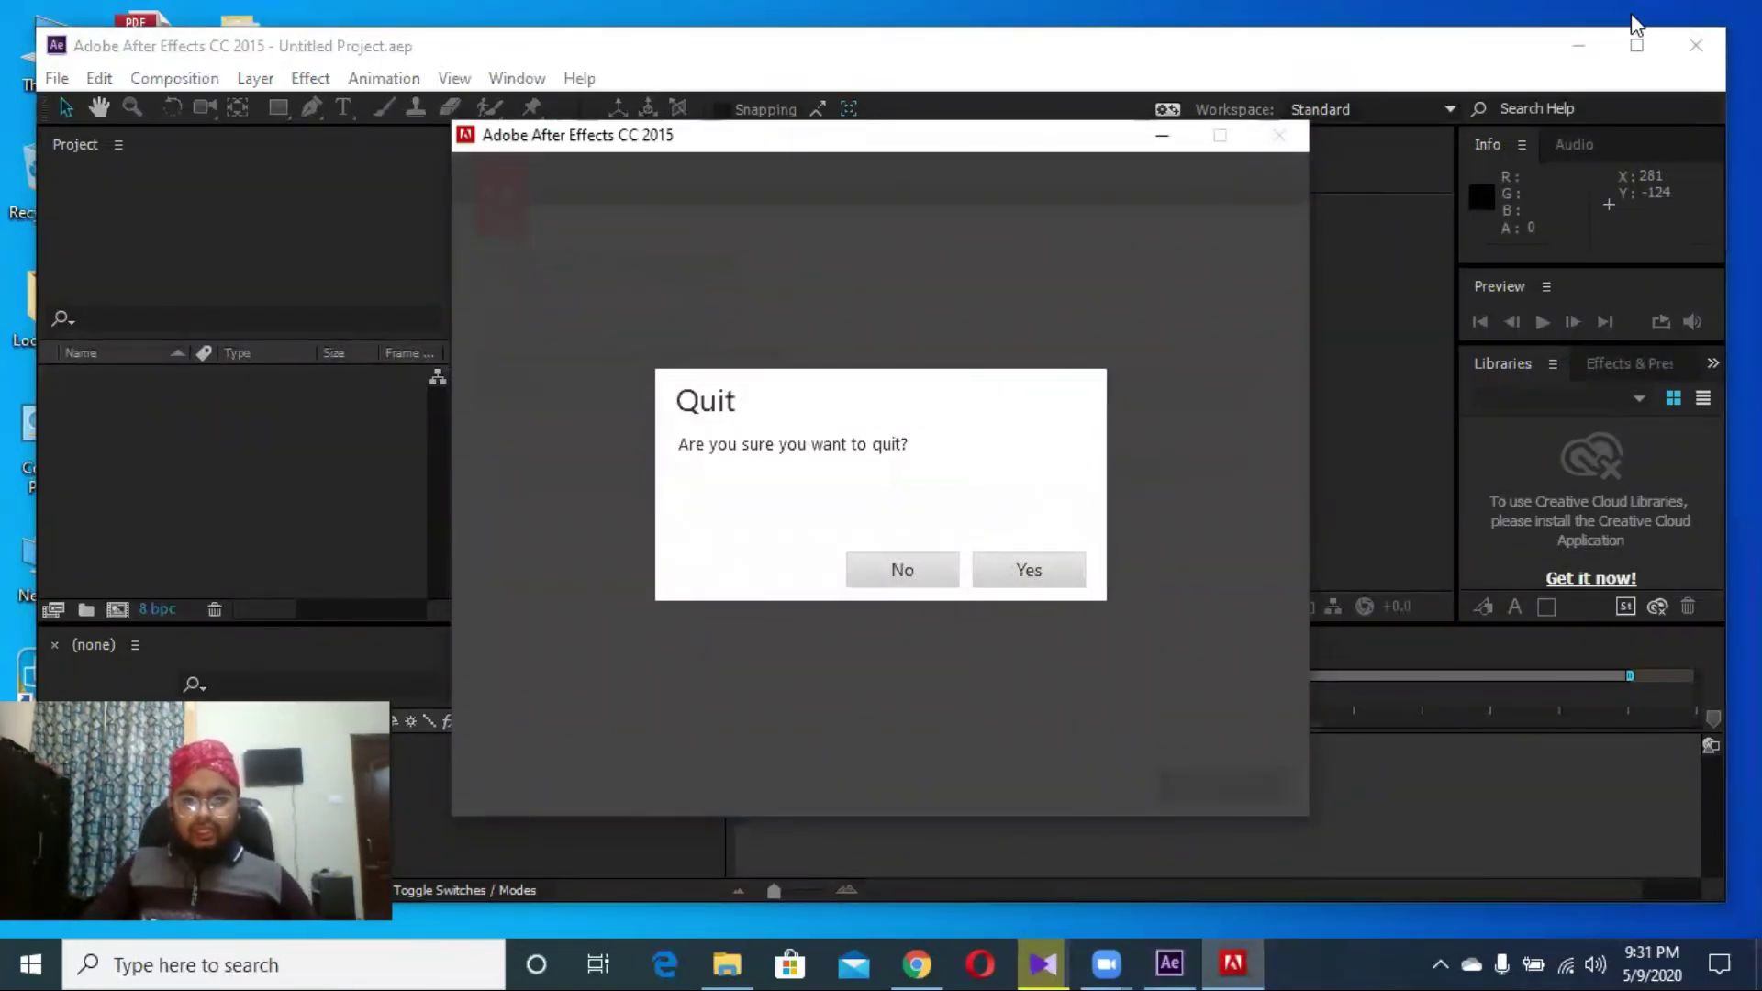
left_click(1579, 46)
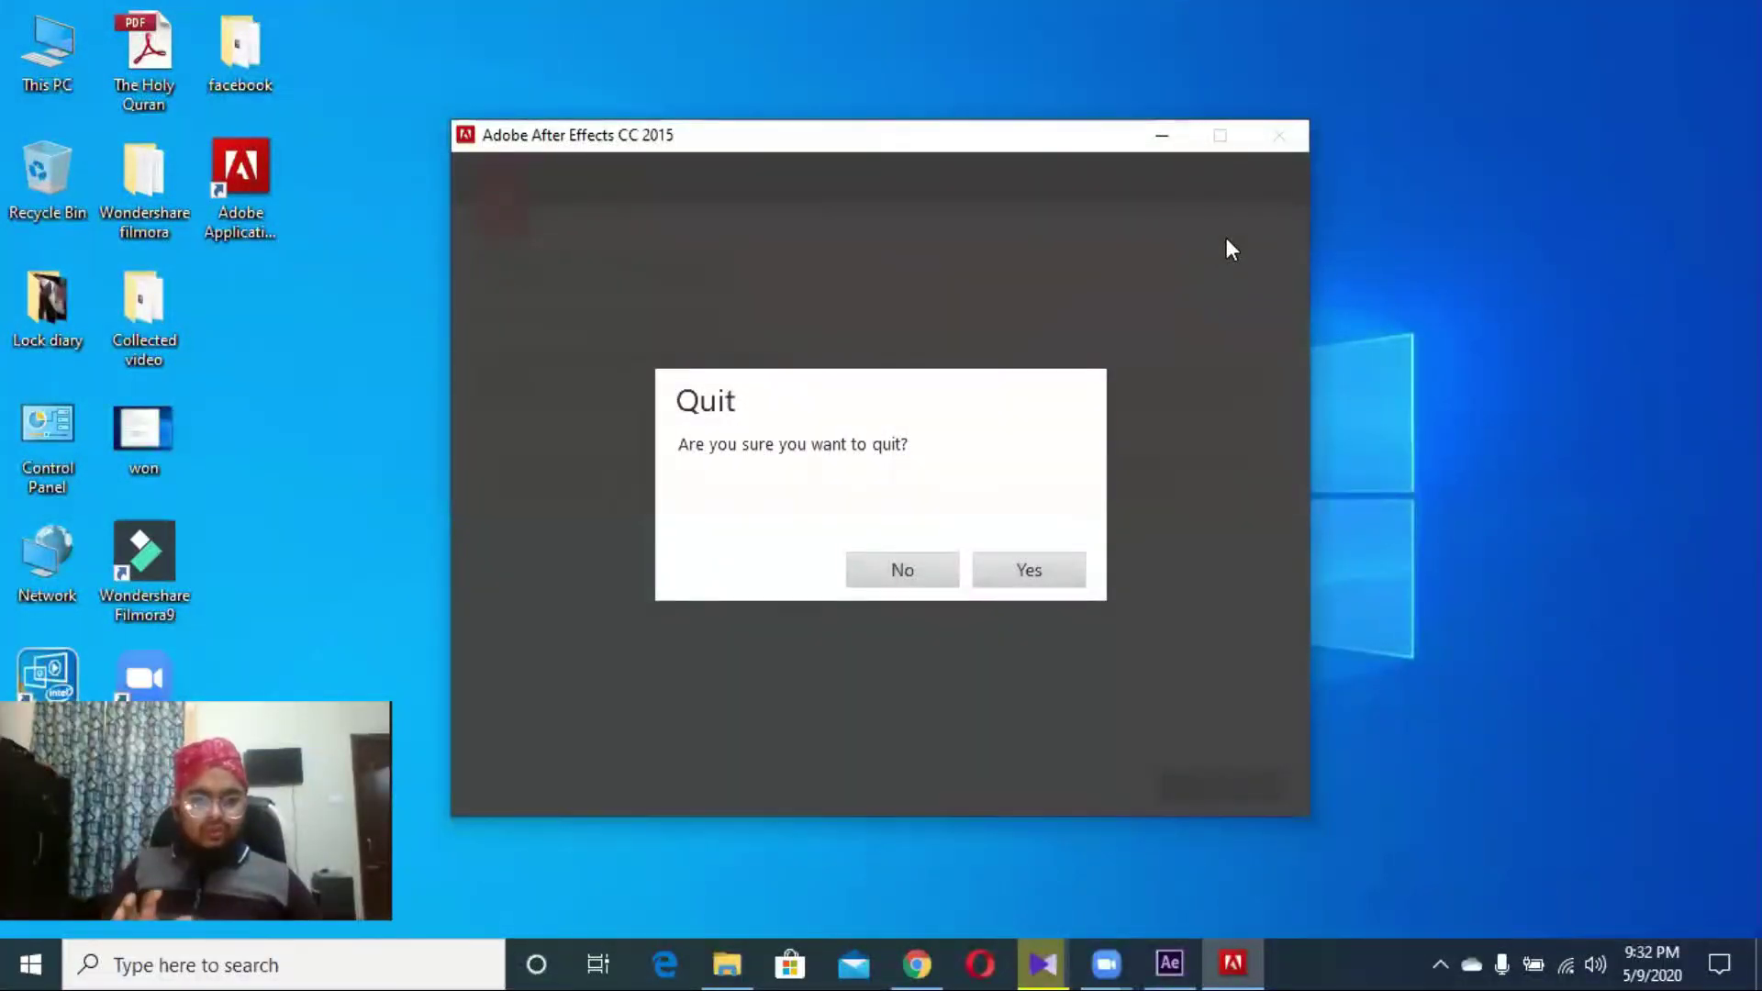